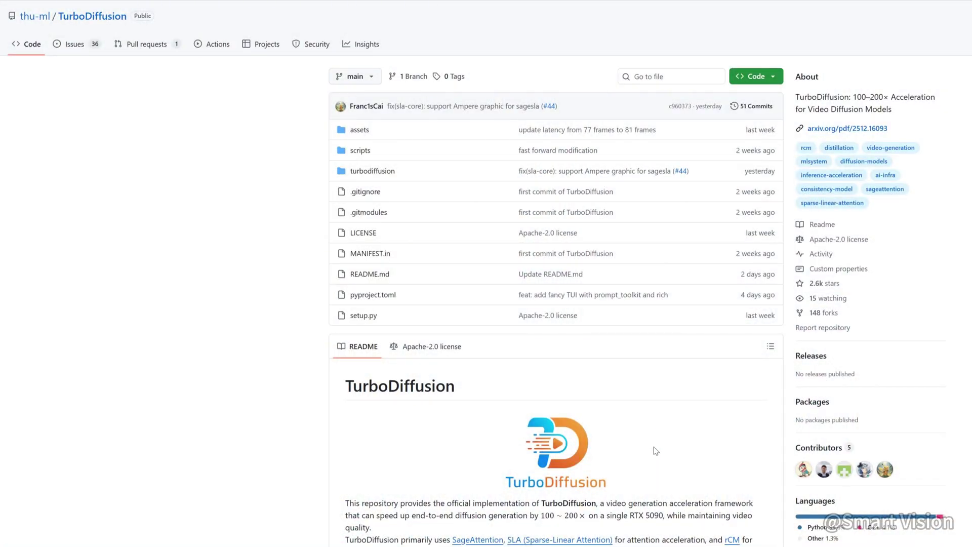
- Read the TurboDiffusion README past its heading, installation and inference sections, briefly highlighting text
scroll(656, 450, down, 2)
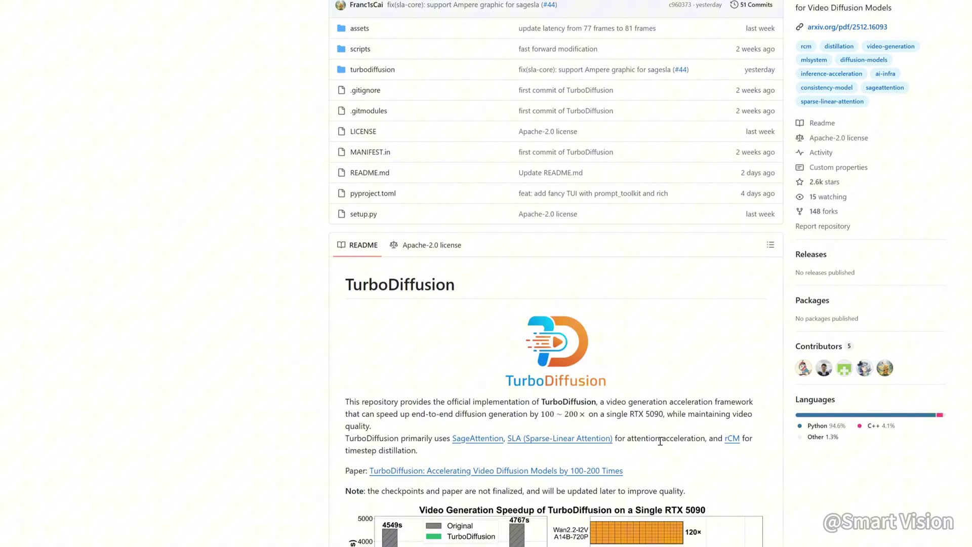
scroll(660, 441, down, 1)
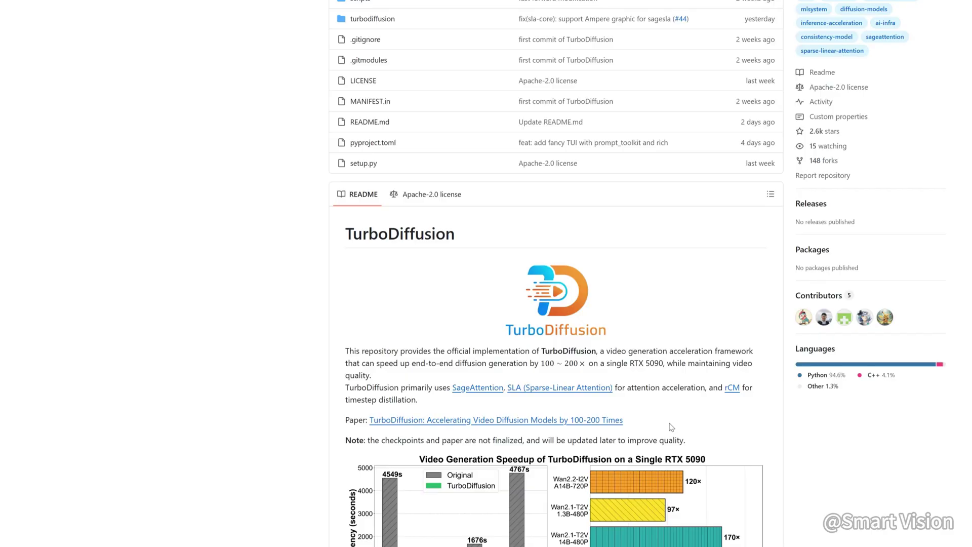
drag(338, 233, 490, 238)
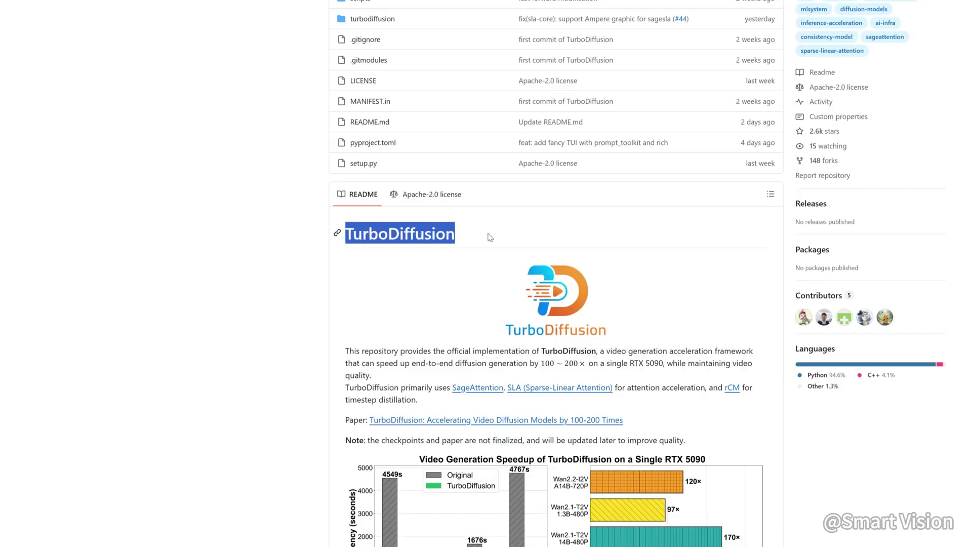
click(604, 349)
scroll(607, 355, down, 10)
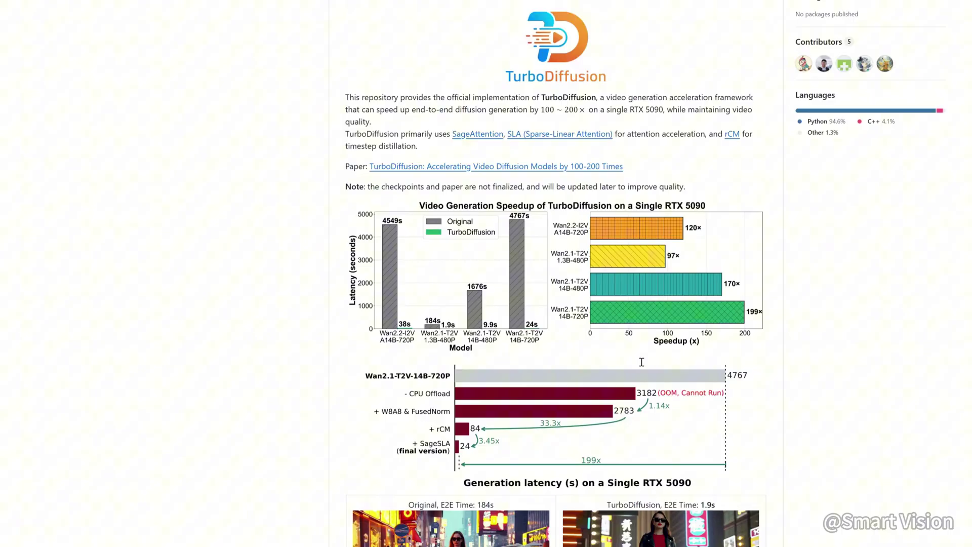
scroll(642, 361, down, 12)
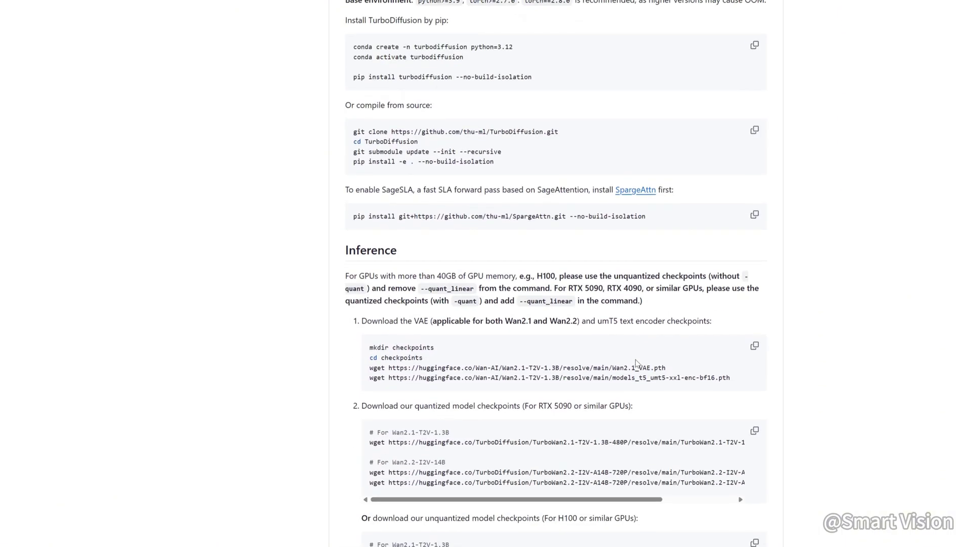
scroll(636, 362, down, 18)
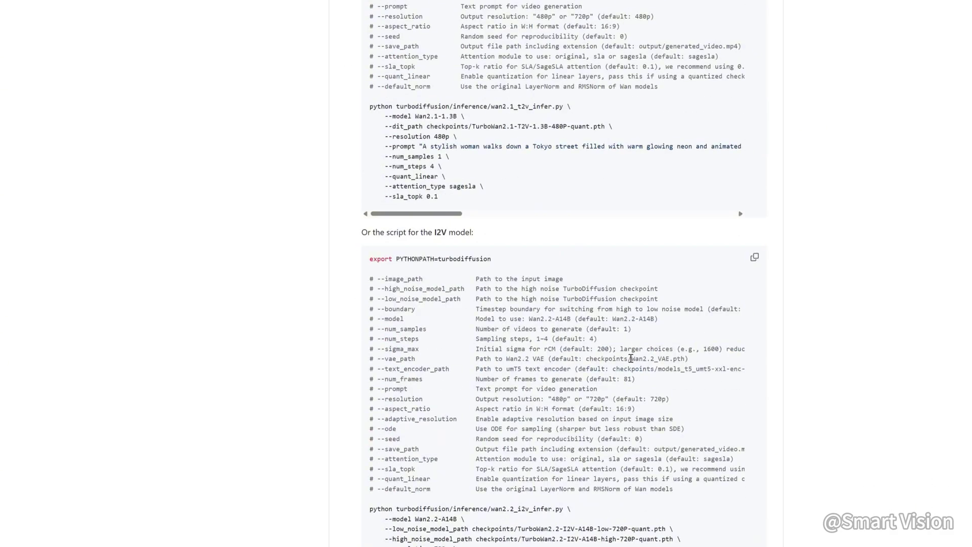
scroll(631, 361, down, 4)
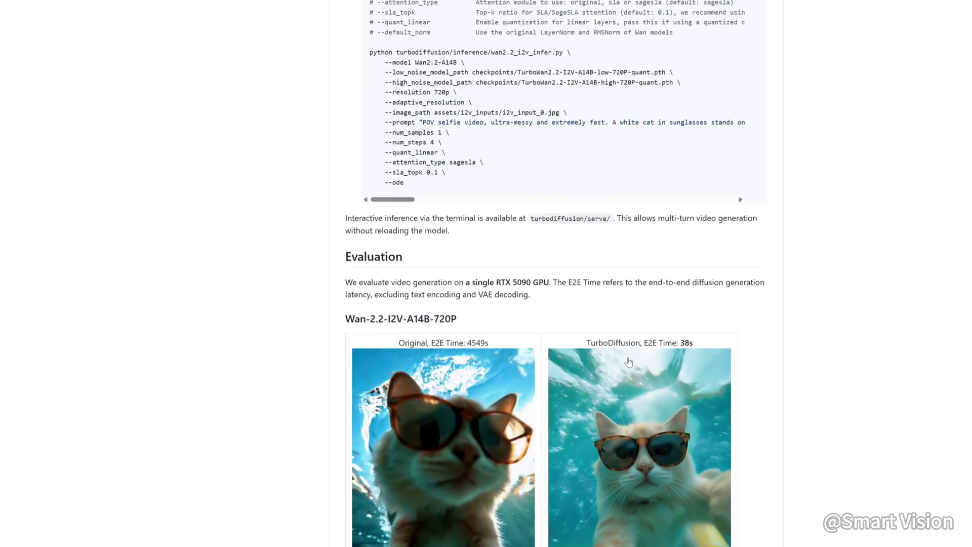
scroll(628, 361, down, 4)
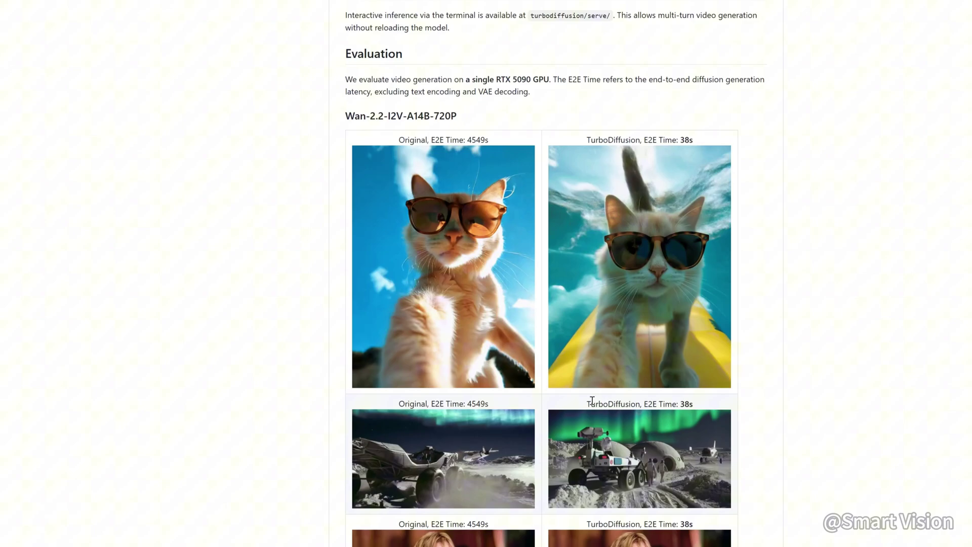
drag(591, 404, 698, 405)
click(816, 429)
- Continue down the README to the Wan-2.1-T2V-1.3B-480P comparison videos
scroll(816, 431, down, 1)
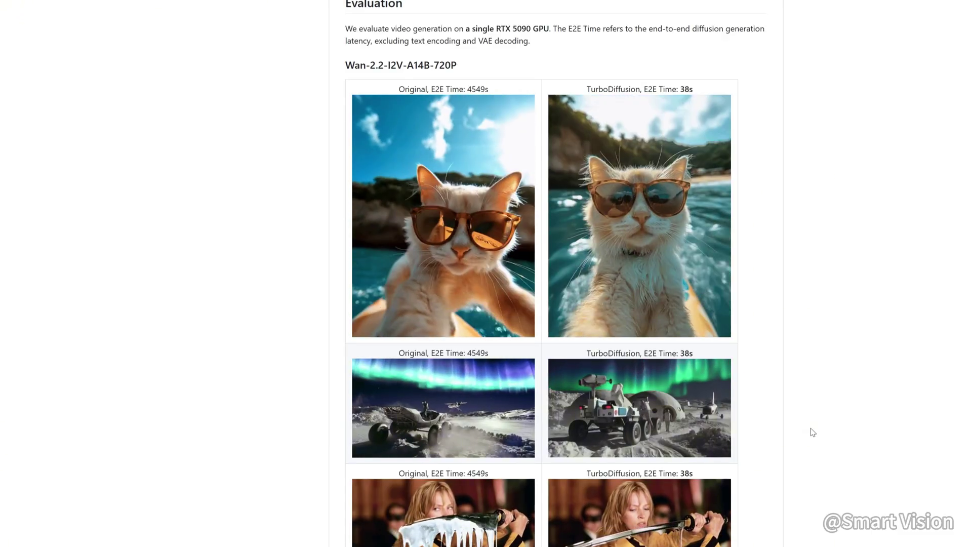
scroll(810, 434, down, 3)
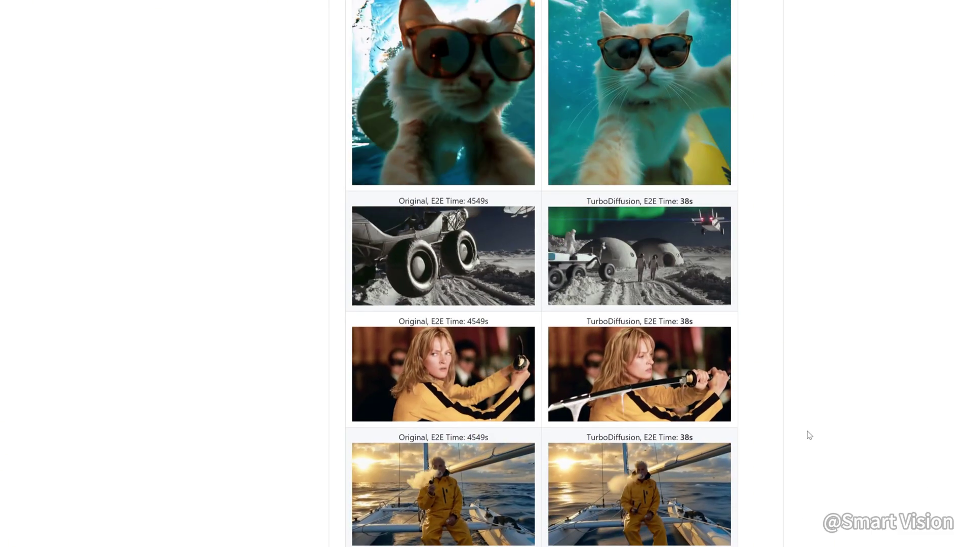
scroll(809, 435, down, 2)
scroll(810, 435, down, 1)
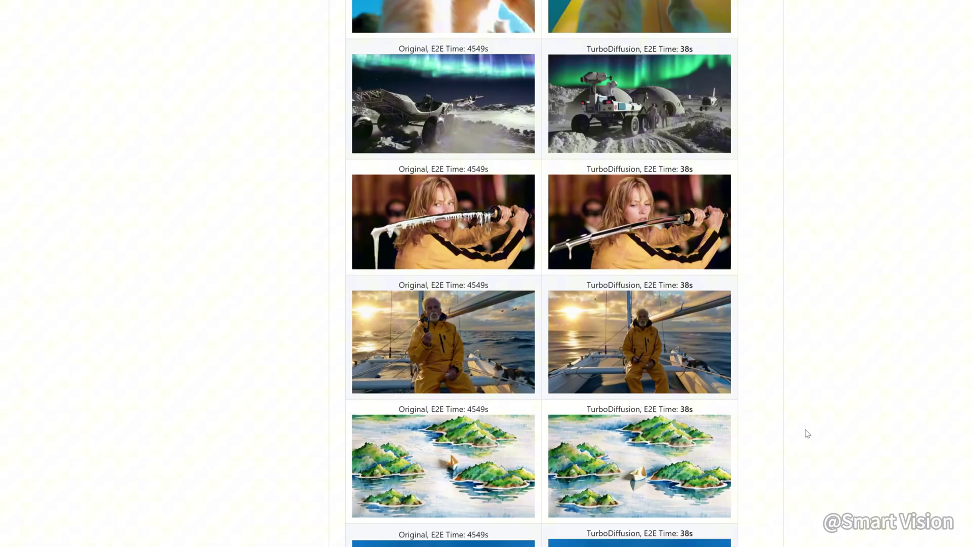
scroll(808, 434, down, 1)
scroll(808, 434, down, 6)
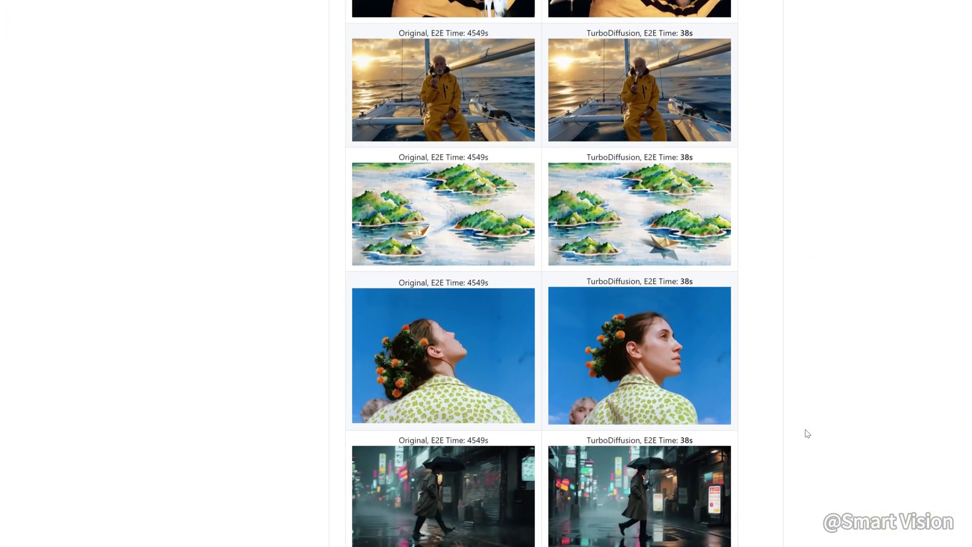
scroll(807, 433, down, 3)
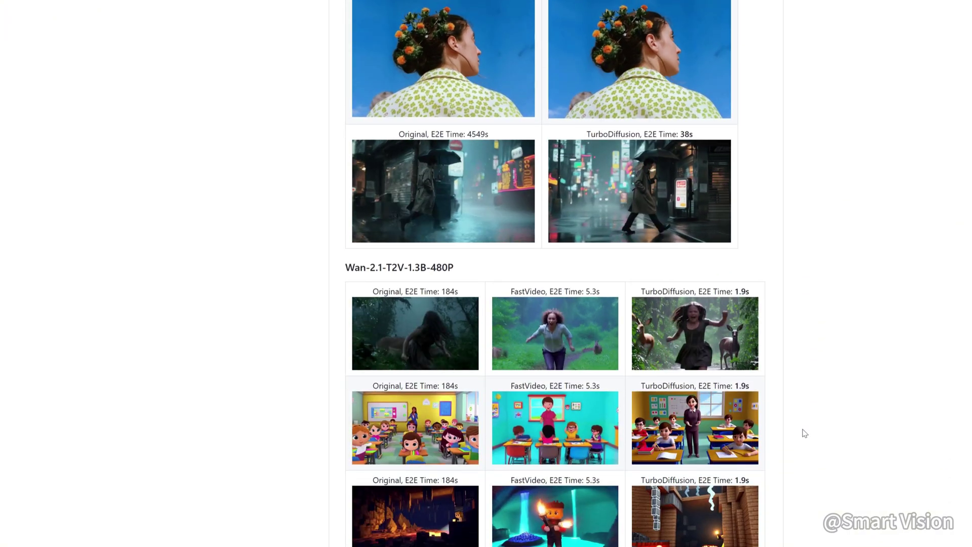
scroll(803, 434, down, 1)
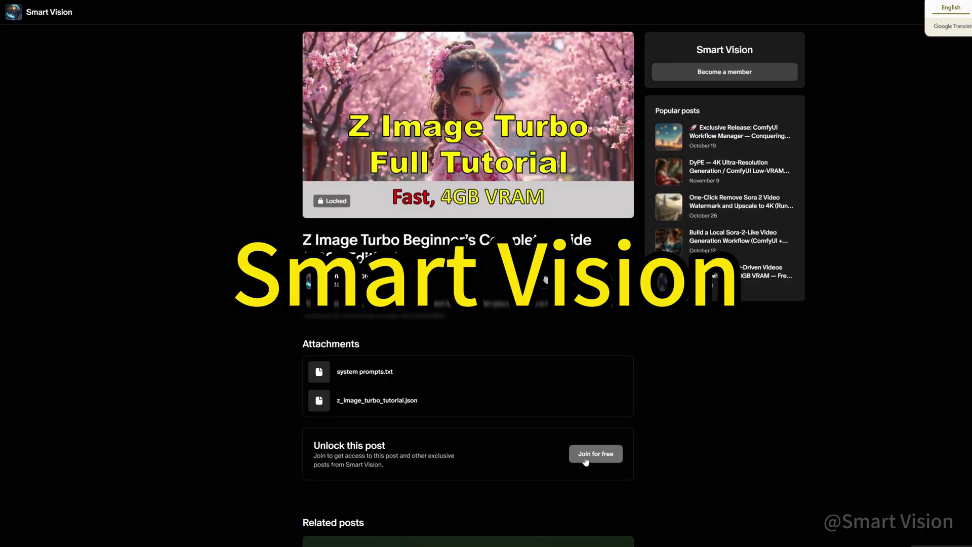
- Join Smart Vision for free, confirm with Continue, and scroll to the Recent posts
click(586, 459)
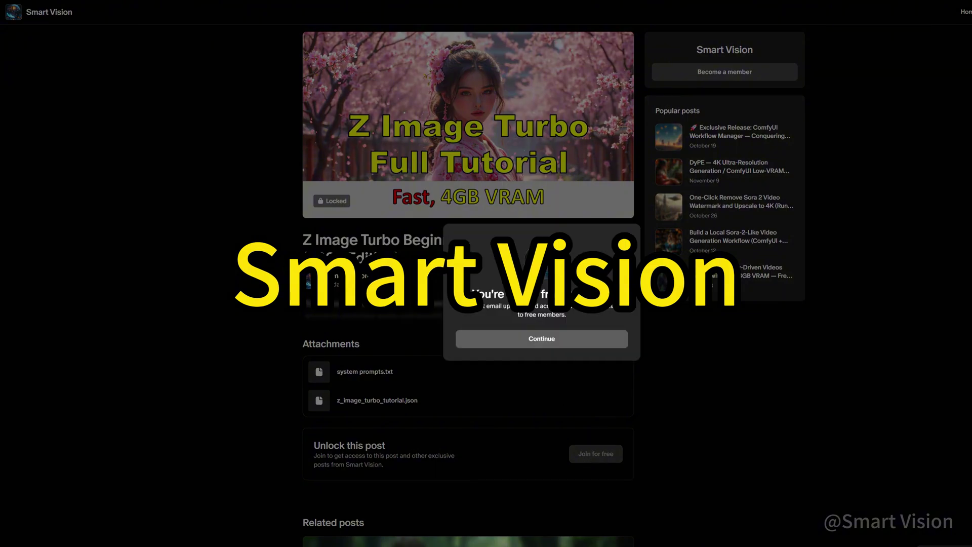
click(558, 340)
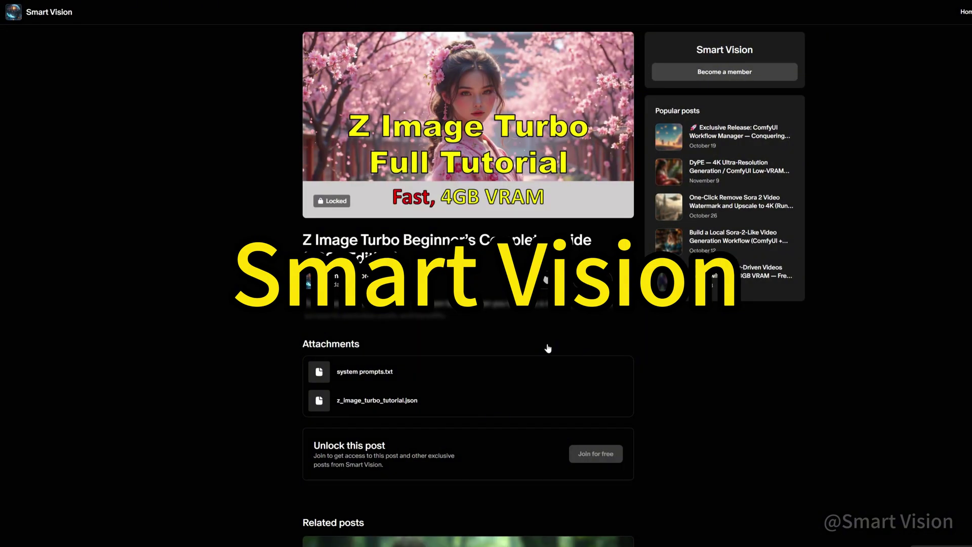
scroll(546, 354, down, 2)
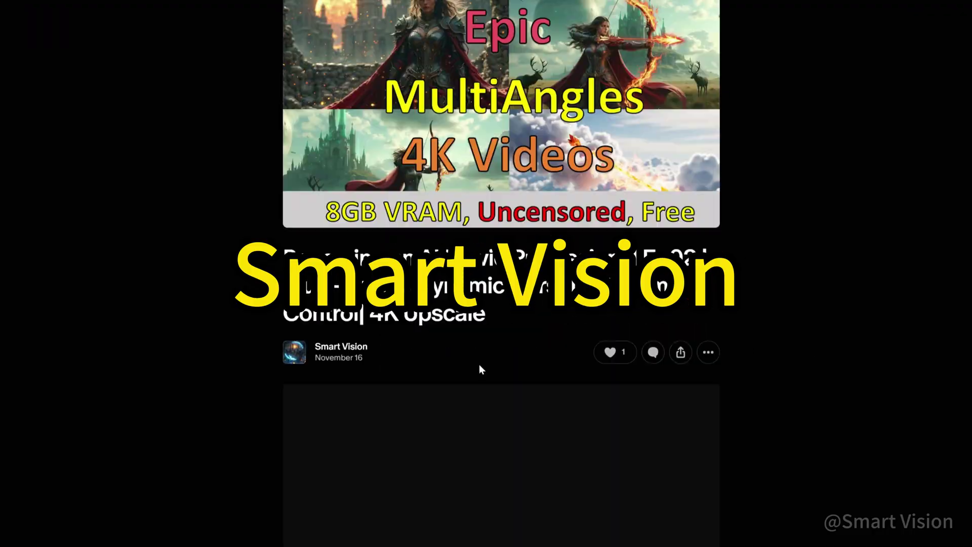
scroll(479, 366, down, 10)
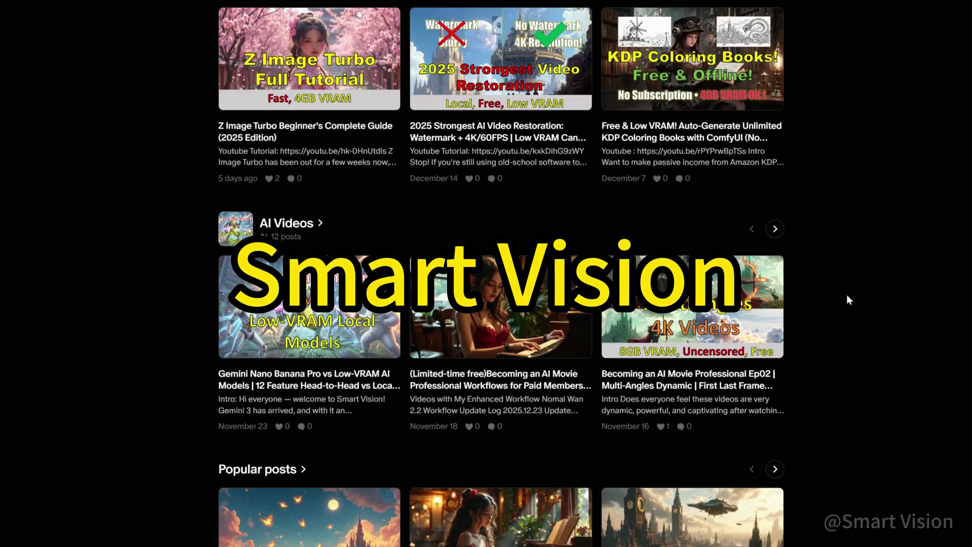
scroll(855, 324, up, 3)
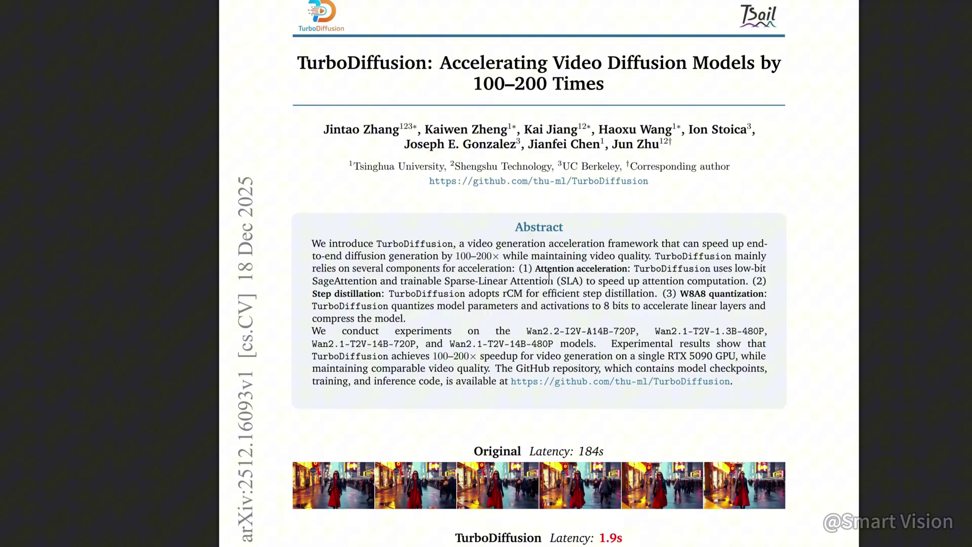
- Scroll the TurboDiffusion paper from the abstract to the Figure 5 Wan2.2-I2V-A14B-720P cat comparison
scroll(549, 276, down, 3)
scroll(550, 276, down, 14)
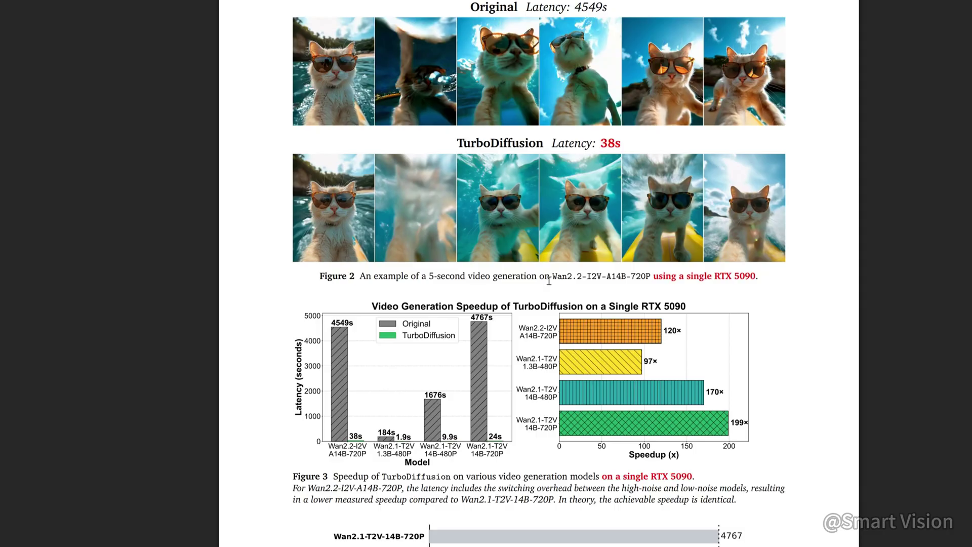
scroll(549, 281, down, 20)
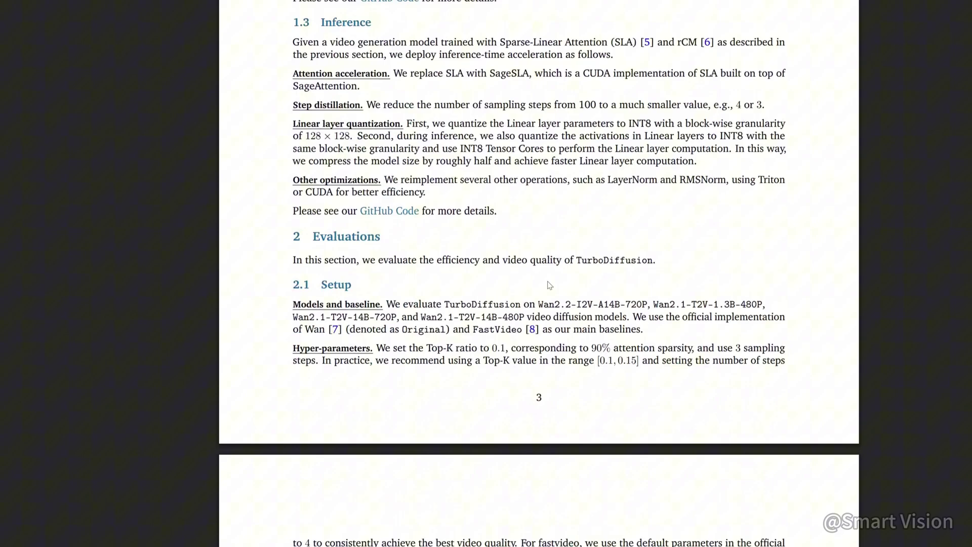
scroll(550, 285, down, 13)
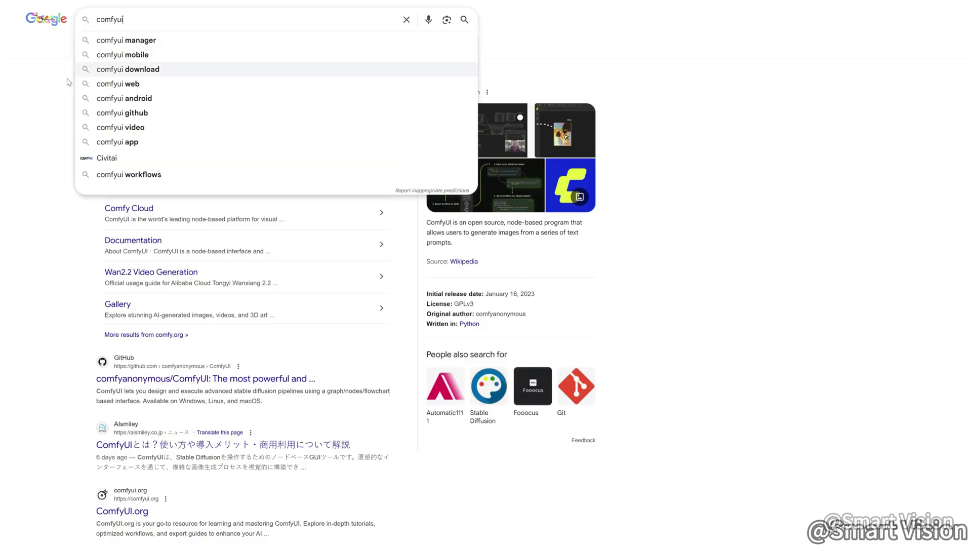
- Go from the comfyui results to comfy.org and its Download ComfyUI page
click(31, 111)
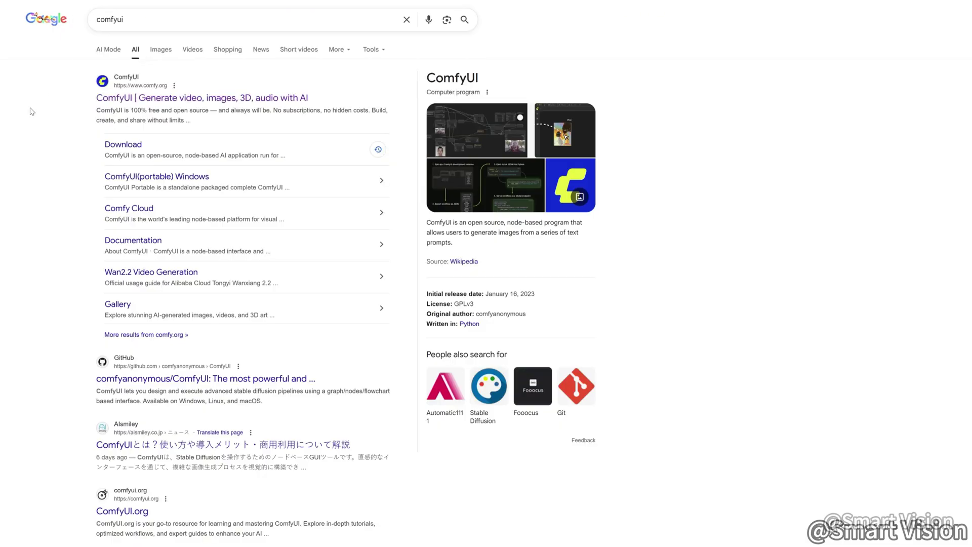
click(200, 100)
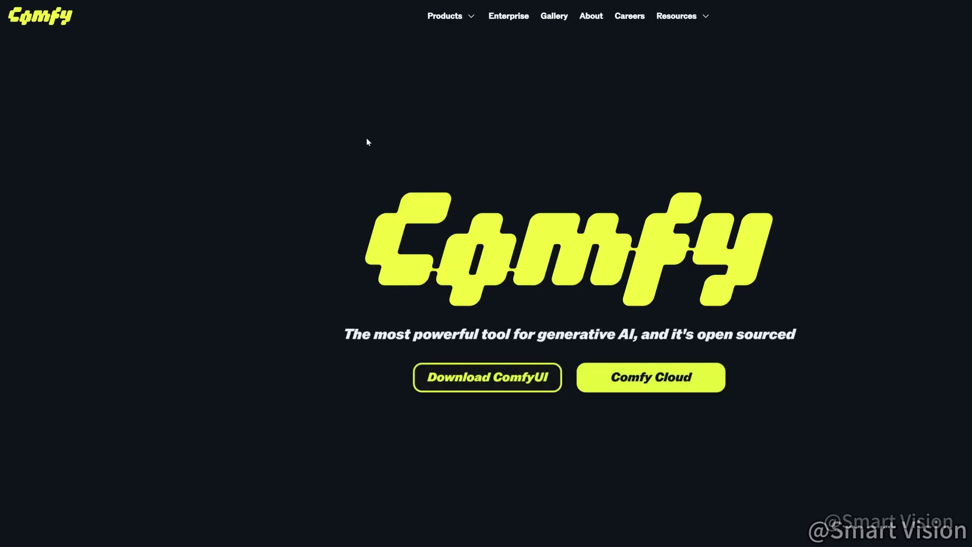
click(499, 377)
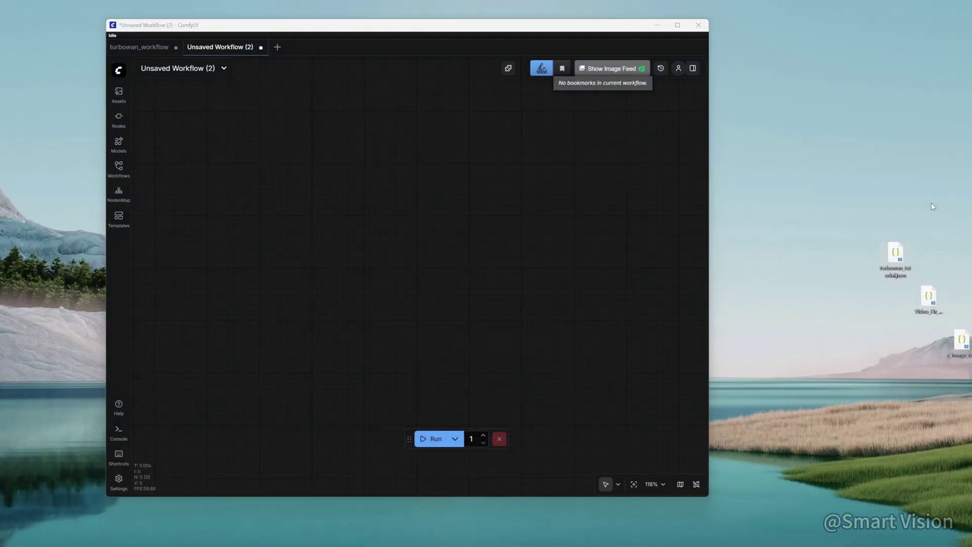
- Drop turbowan_tutorial.json onto ComfyUI and frame the TurboWan and Upscaler to 4K groups
drag(894, 262, 527, 223)
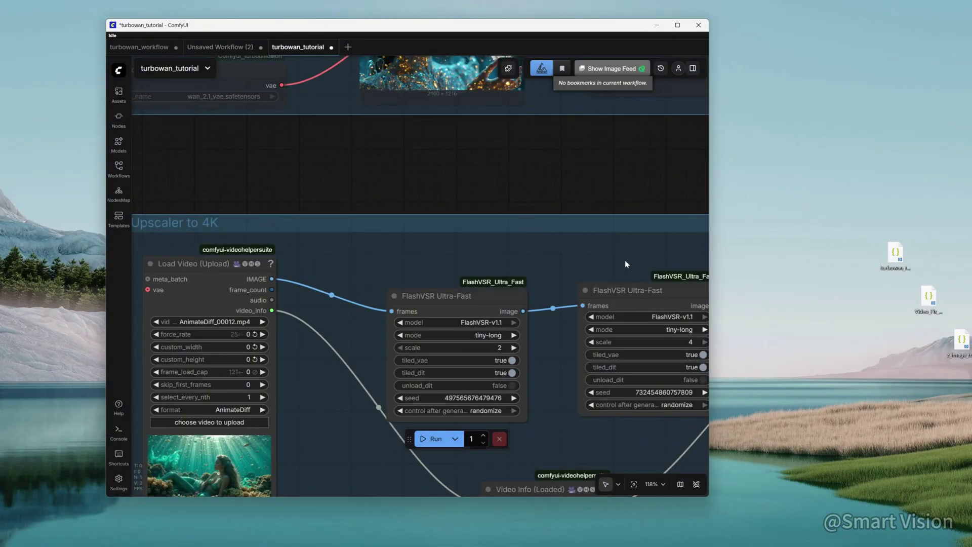
drag(546, 180, 498, 278)
scroll(498, 297, down, 6)
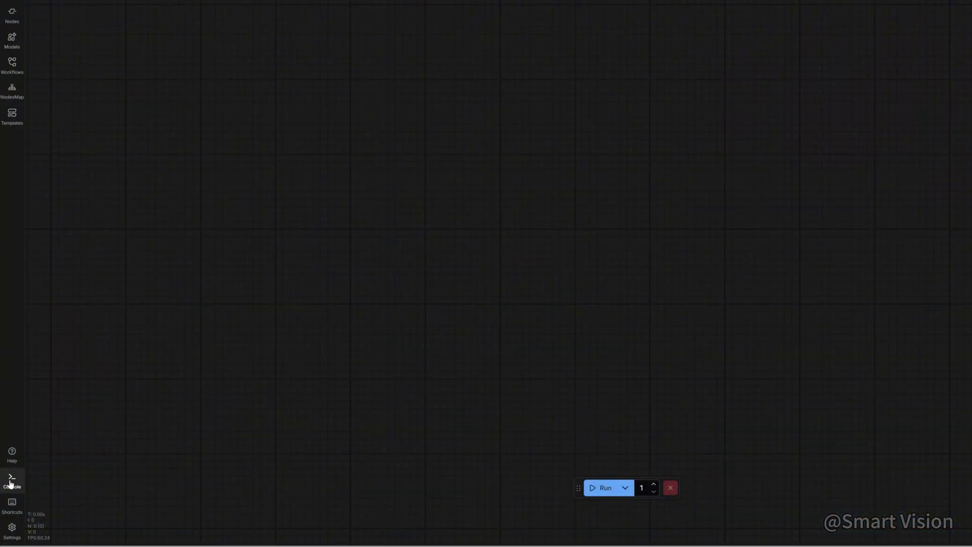
- Open ComfyUI's terminal, cd into custom_nodes, and copy GitHub's git clone command
click(10, 484)
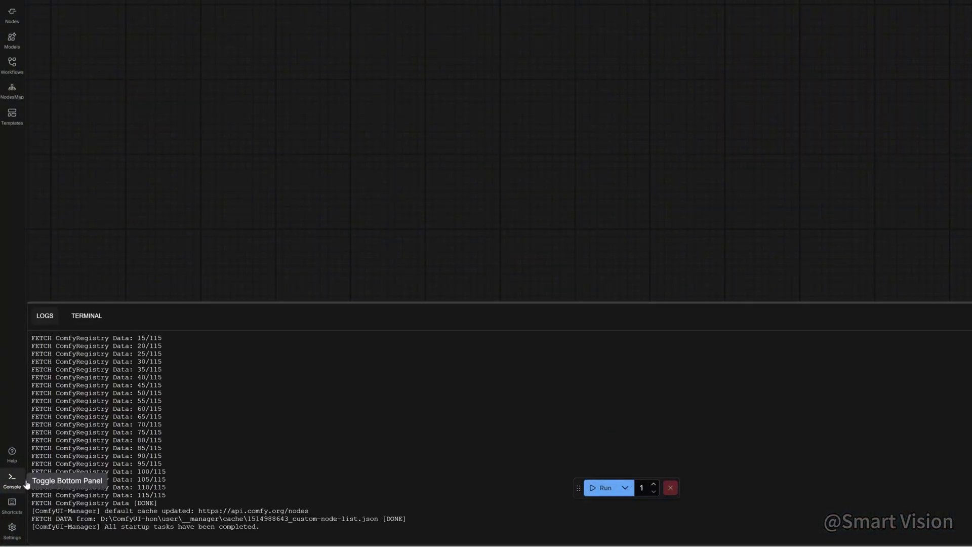
click(86, 316)
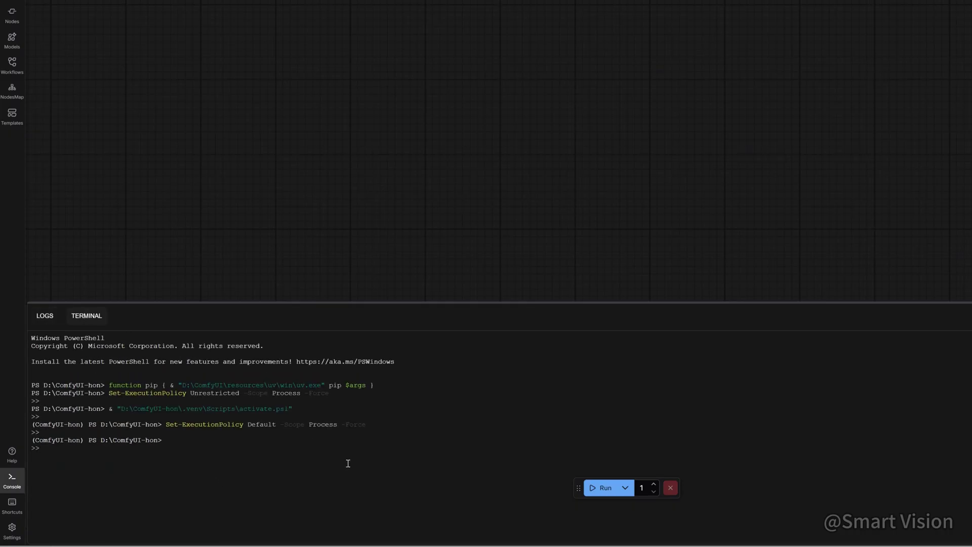
text(cd cus)
key(Tab)
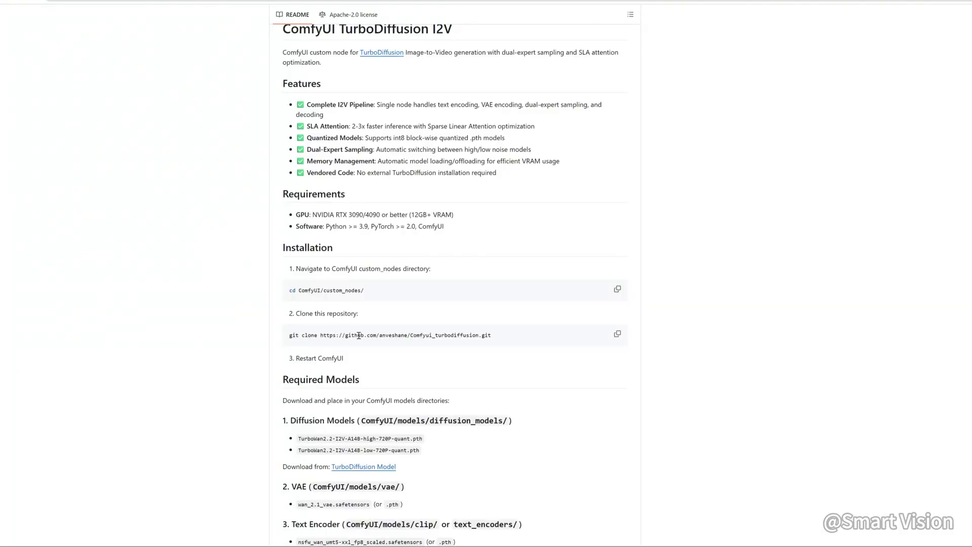
click(617, 334)
- Paste the Comfyui_turbodiffusion git clone command into ComfyUI's terminal prompt
key(alt+Tab)
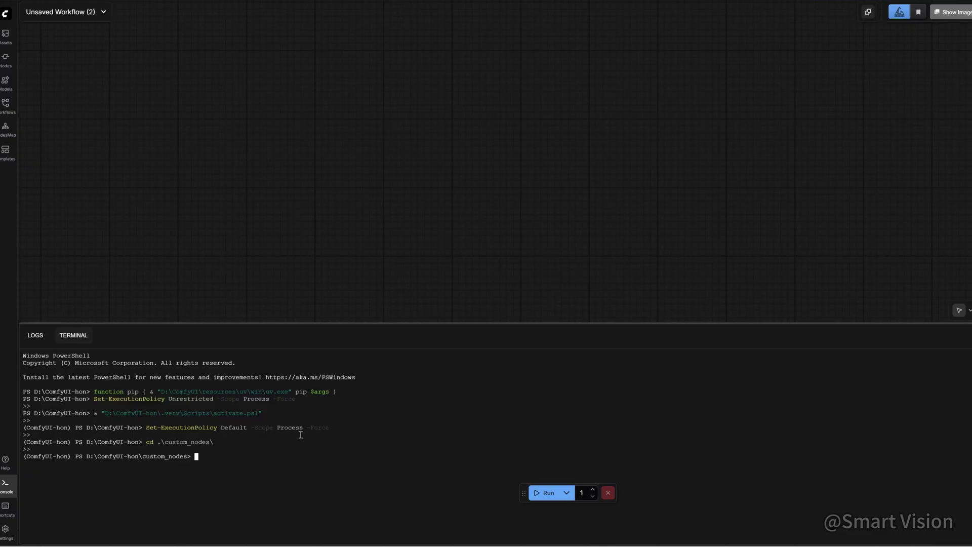
key(ctrl+v)
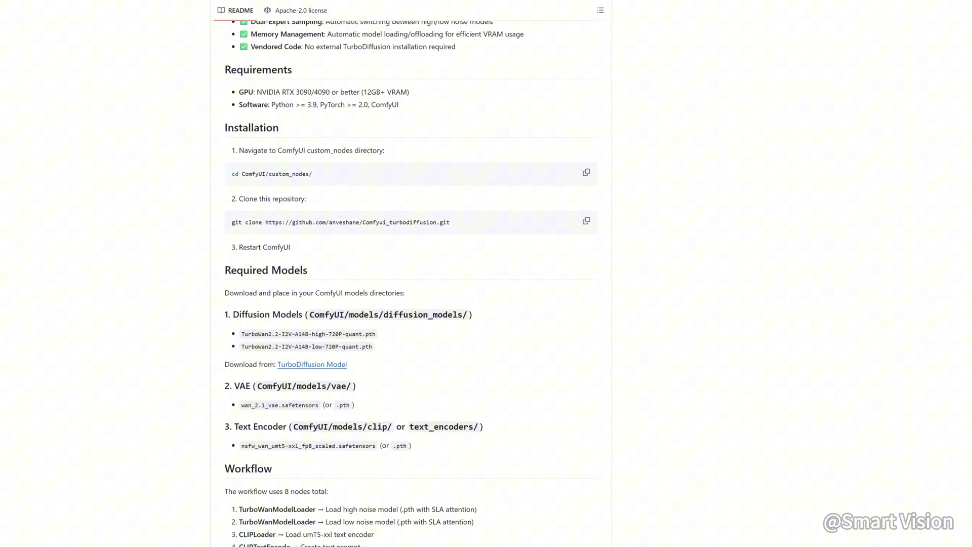
- Under Required Models, highlight the wan_2.1_vae and nsfw_wan_umt5-xxl_fp8_scaled file names
scroll(439, 335, down, 1)
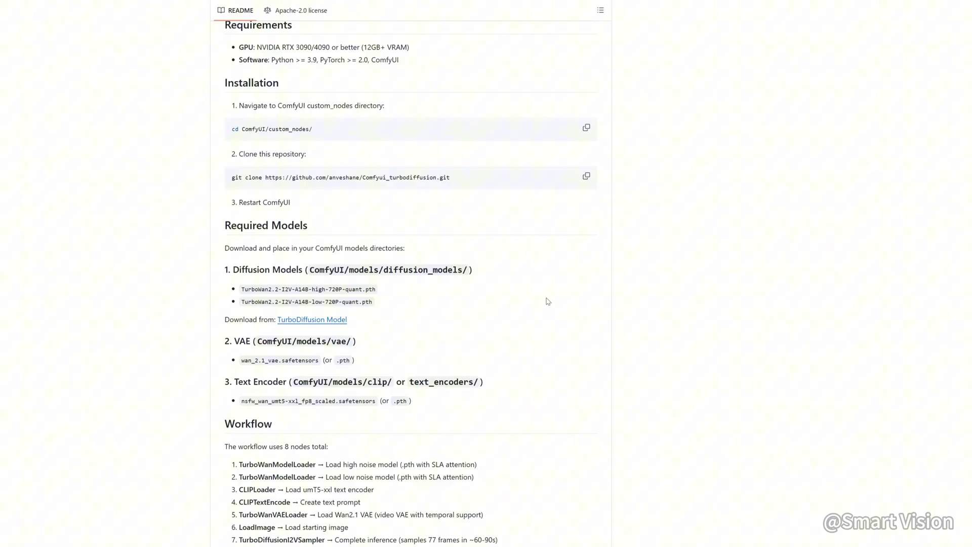
scroll(547, 301, down, 1)
drag(242, 316, 323, 316)
click(297, 356)
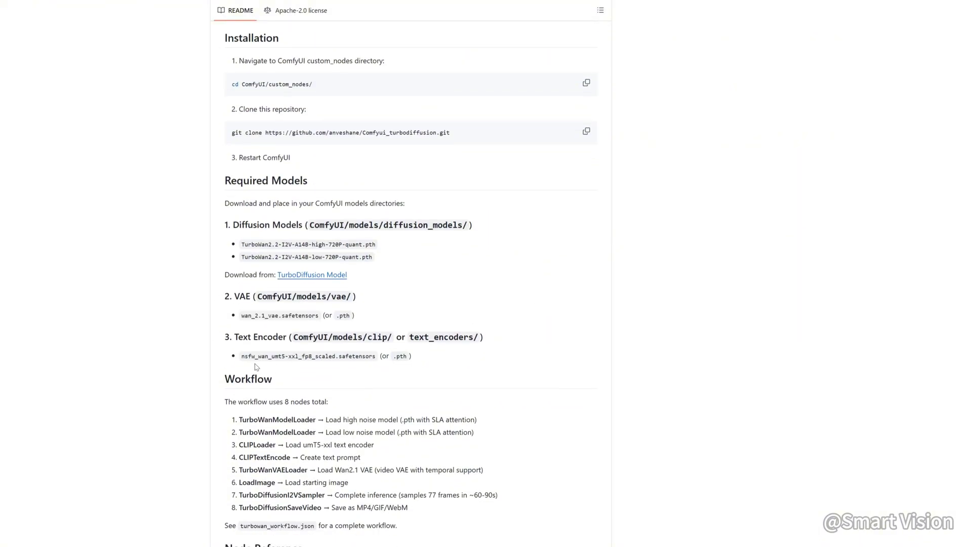
drag(243, 355, 378, 356)
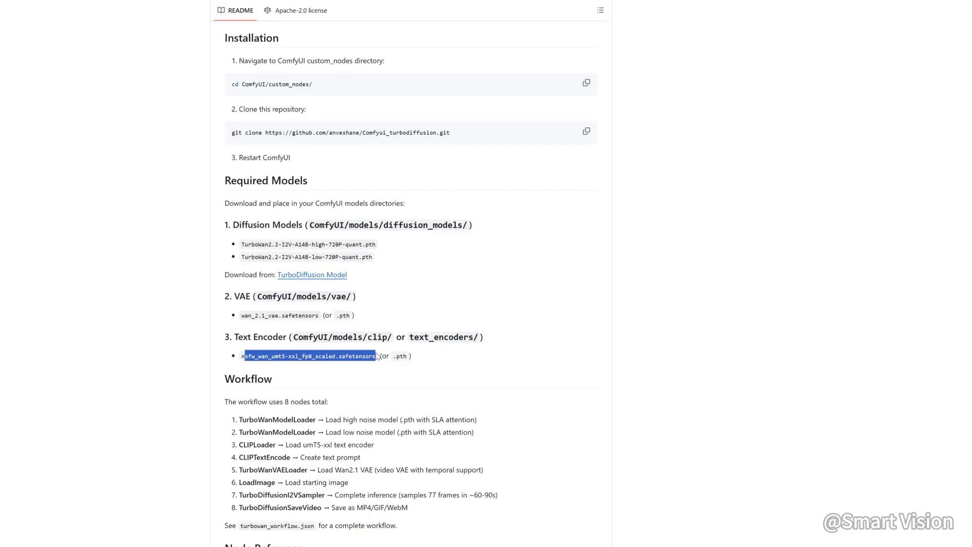
click(470, 372)
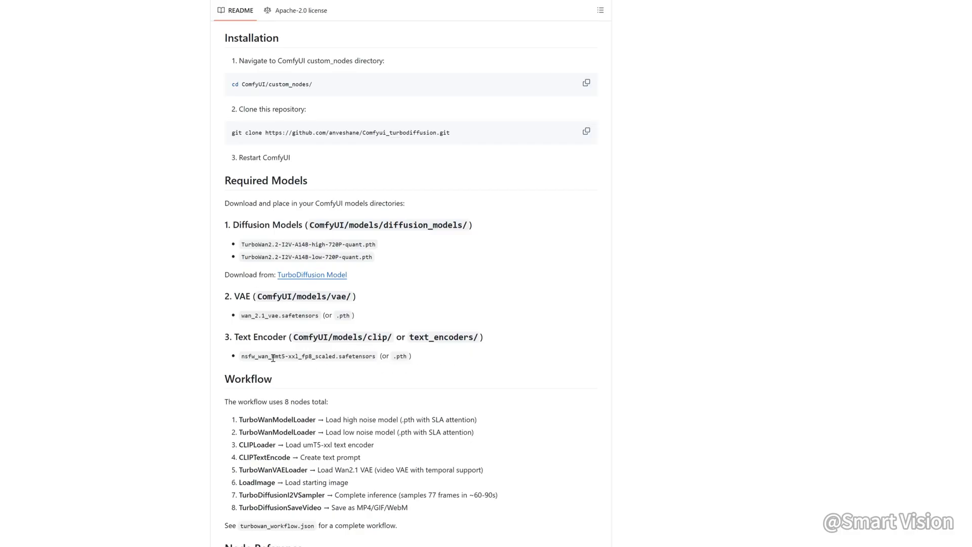
drag(269, 357, 317, 358)
click(319, 358)
drag(377, 356, 272, 357)
click(385, 375)
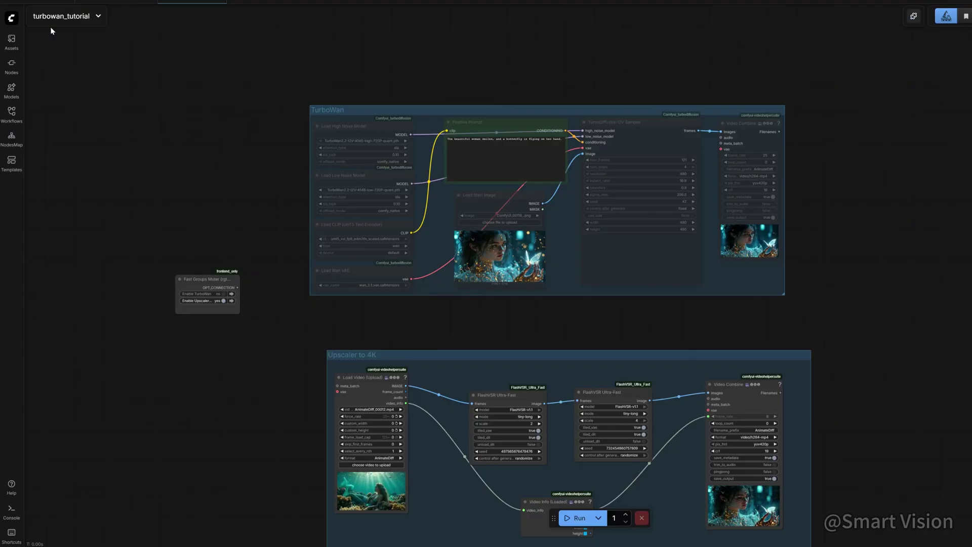
- Search Manage Extensions for FlashVSR and view the Ultra_Fast and ComfyUI-FlashVSR pack details
click(13, 20)
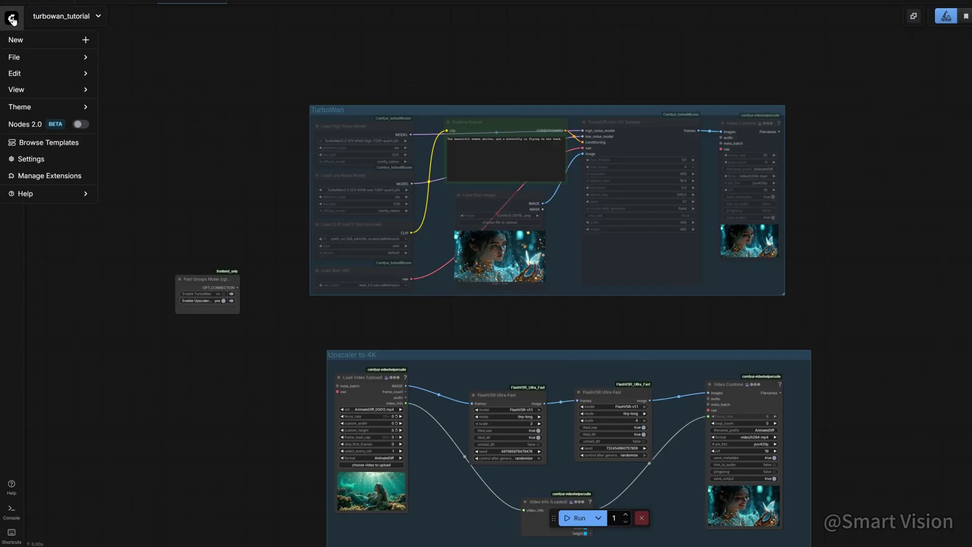
click(55, 176)
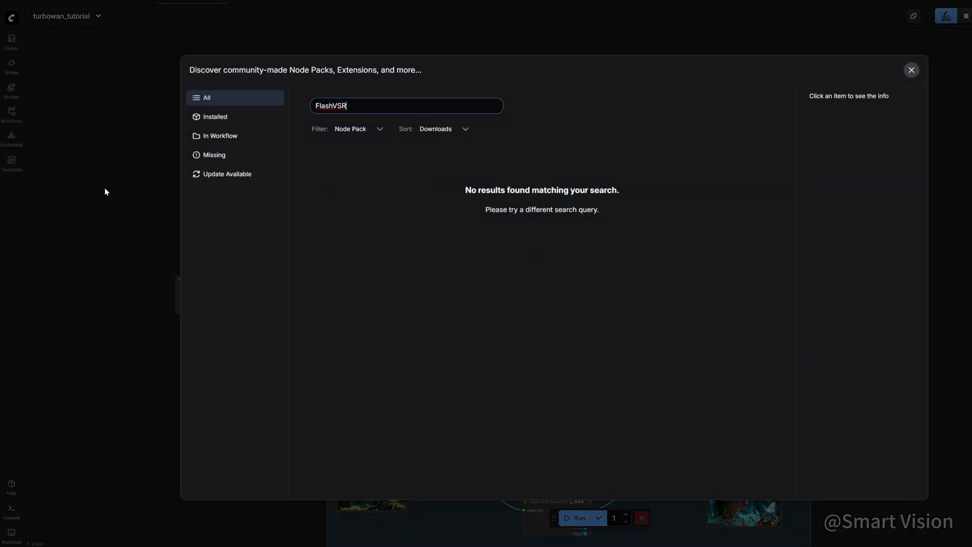
double_click(365, 104)
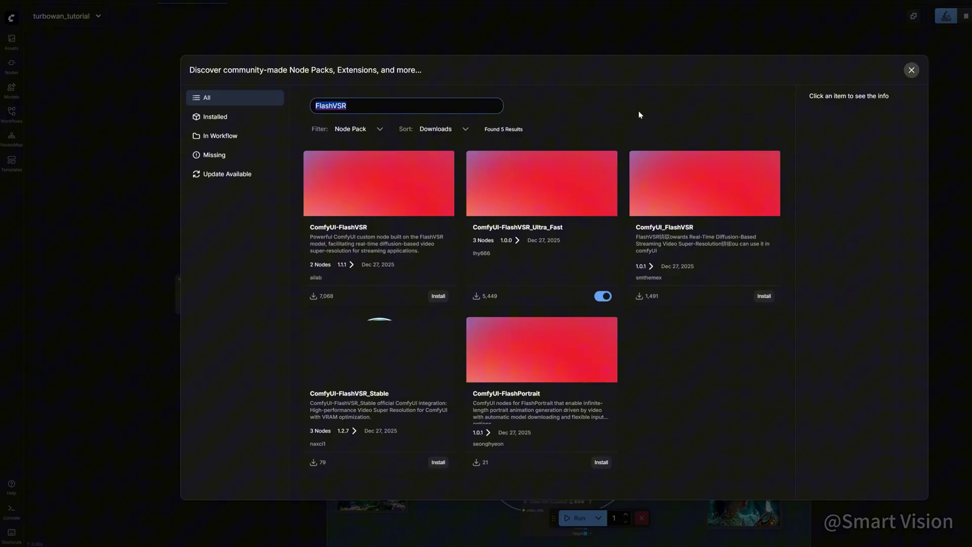
click(558, 244)
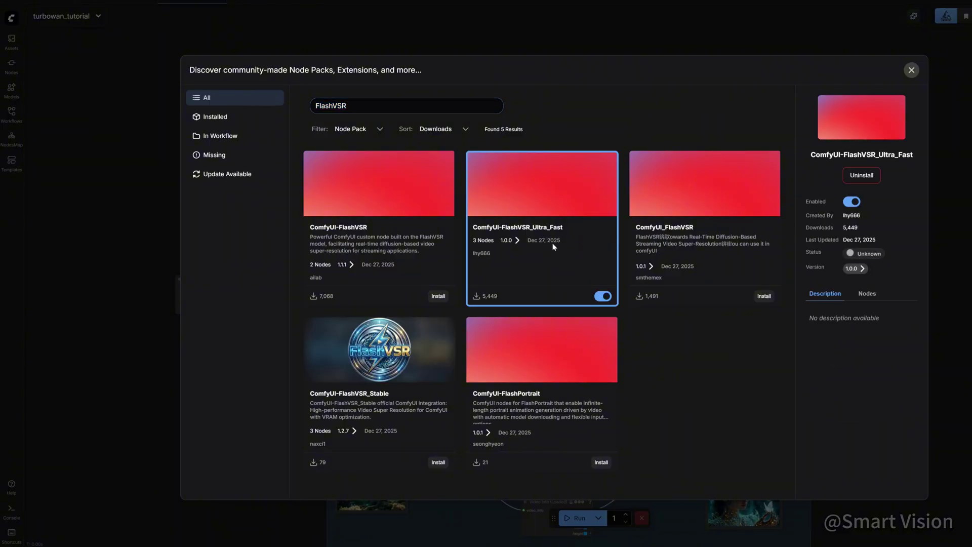
click(435, 268)
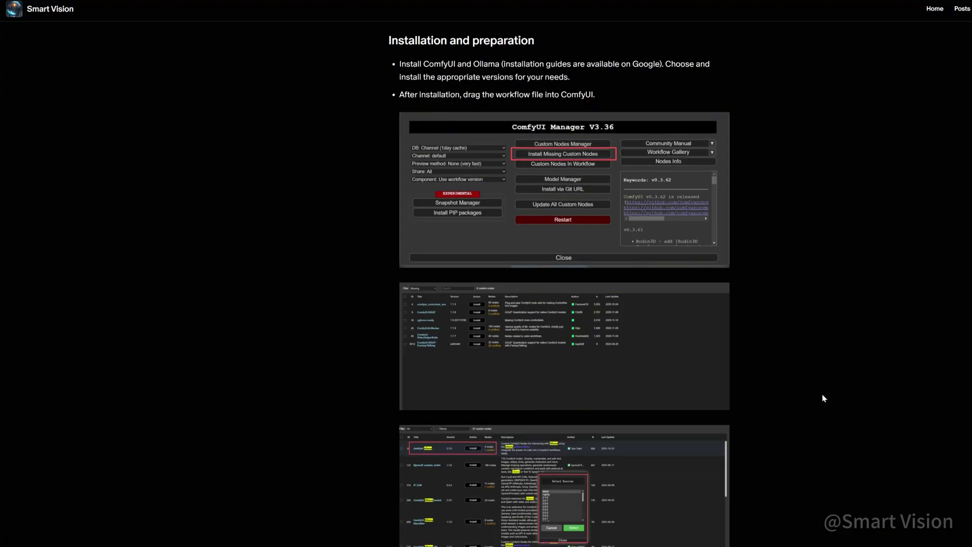
- Scroll the Smart Vision post through Installation and preparation to the FlashVSR model downloads
scroll(824, 399, down, 1)
scroll(824, 399, down, 10)
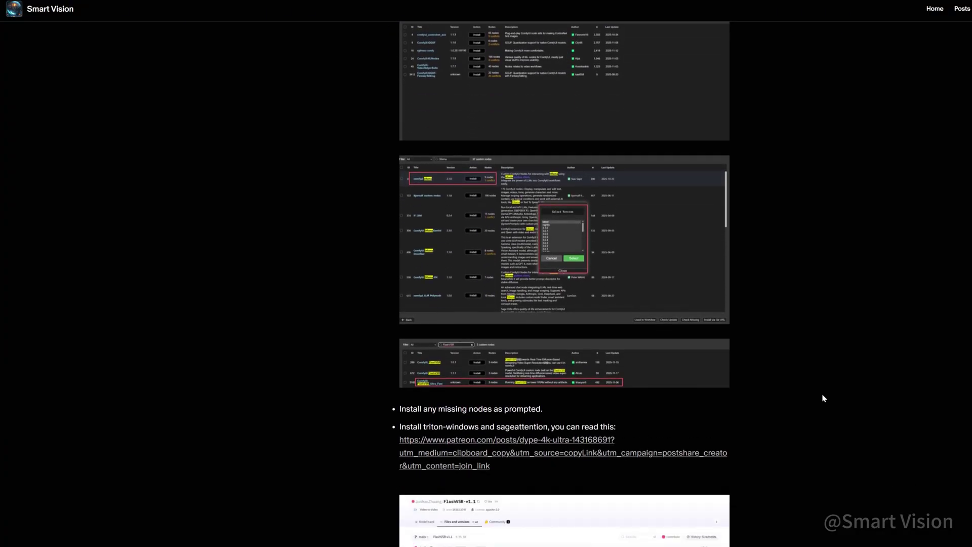
scroll(824, 399, down, 2)
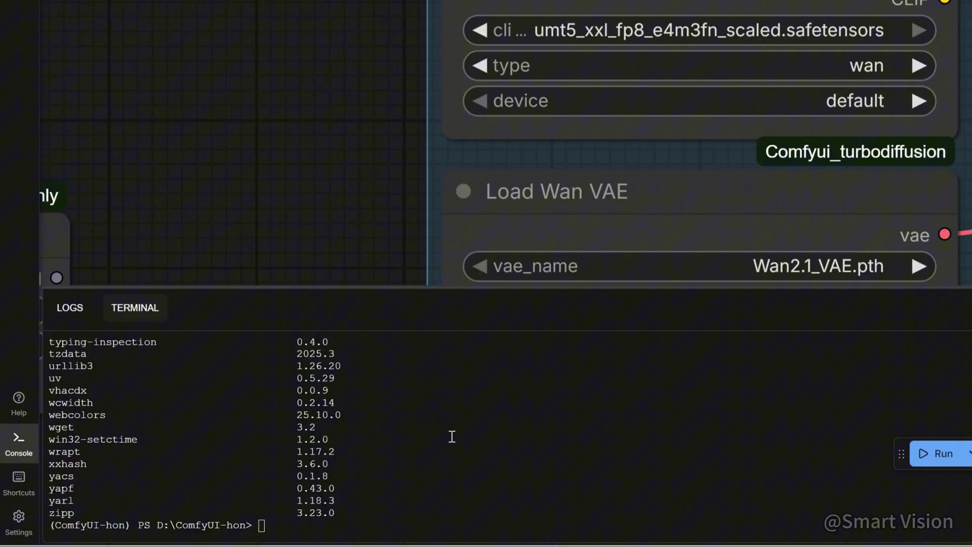
- In the console, pip install loguru, pandas, pynvml, einops and imageio one by one
click(337, 432)
text(pip install loguru)
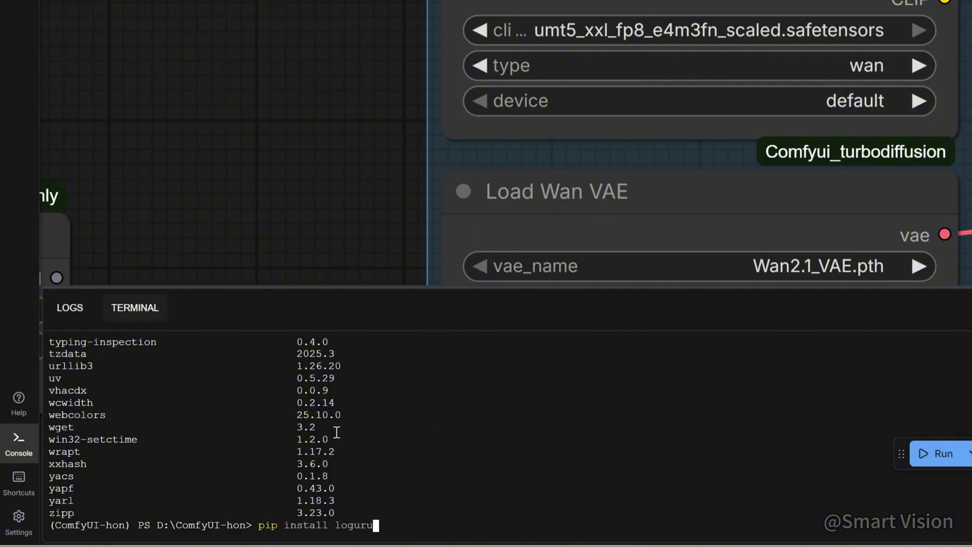
key(Return)
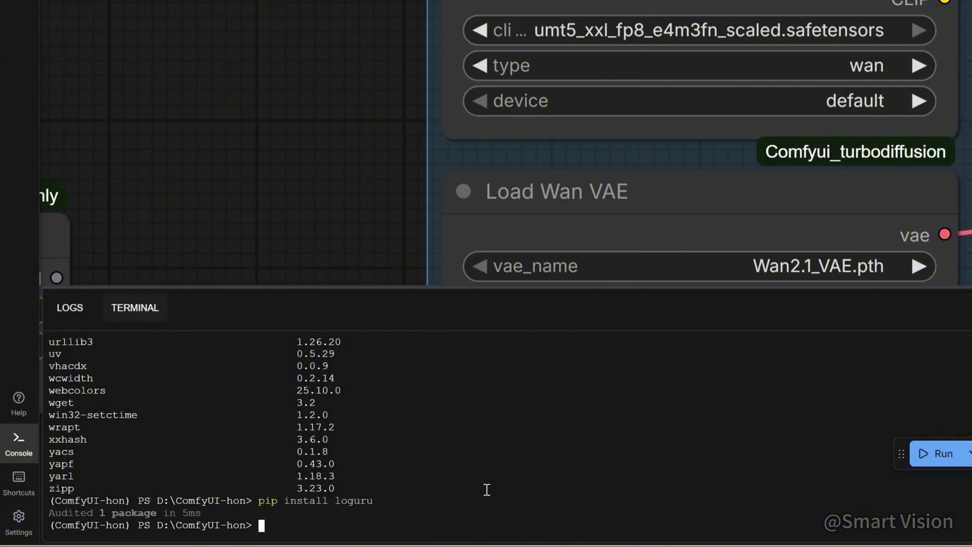
text(pip install pandas)
key(Return)
text(pip install pynvml)
key(Return)
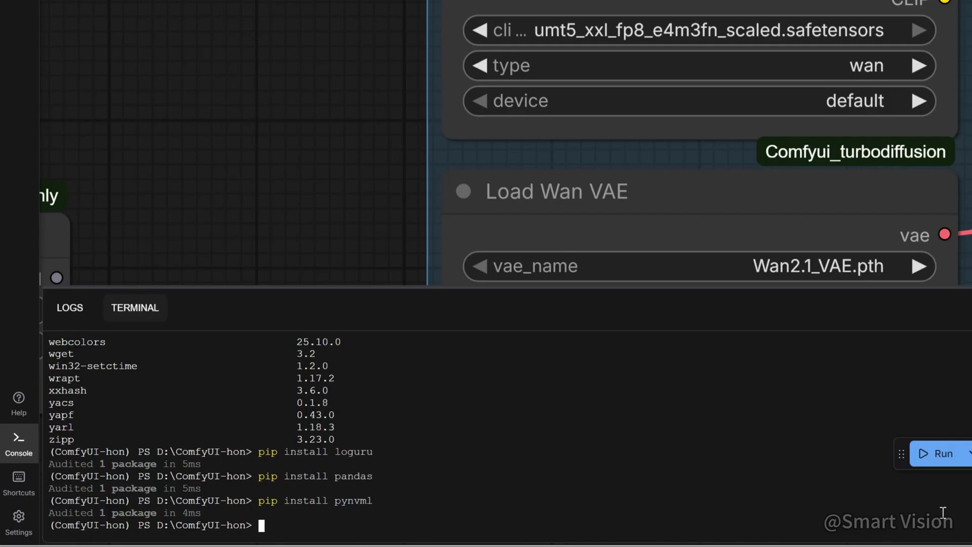
text(pip install einops)
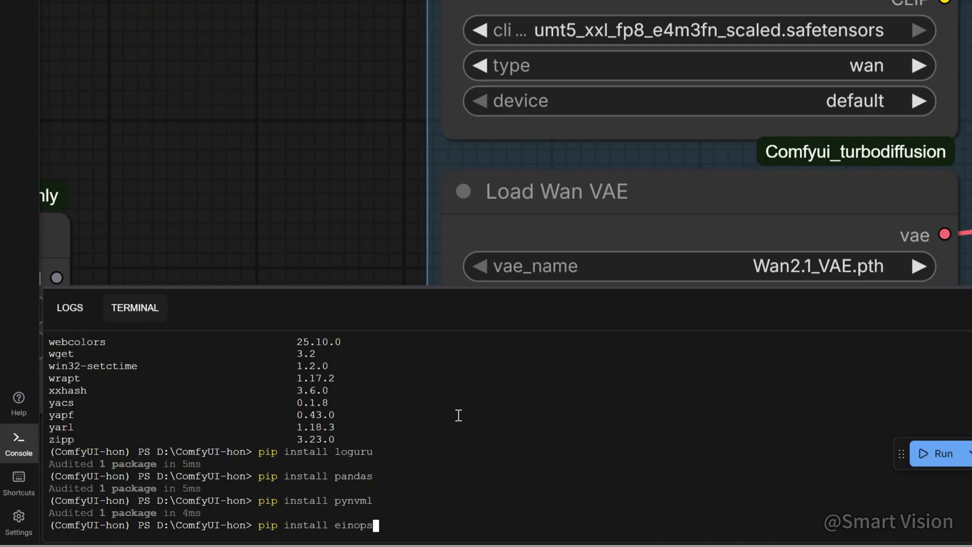
key(Return)
text(pip install imageio)
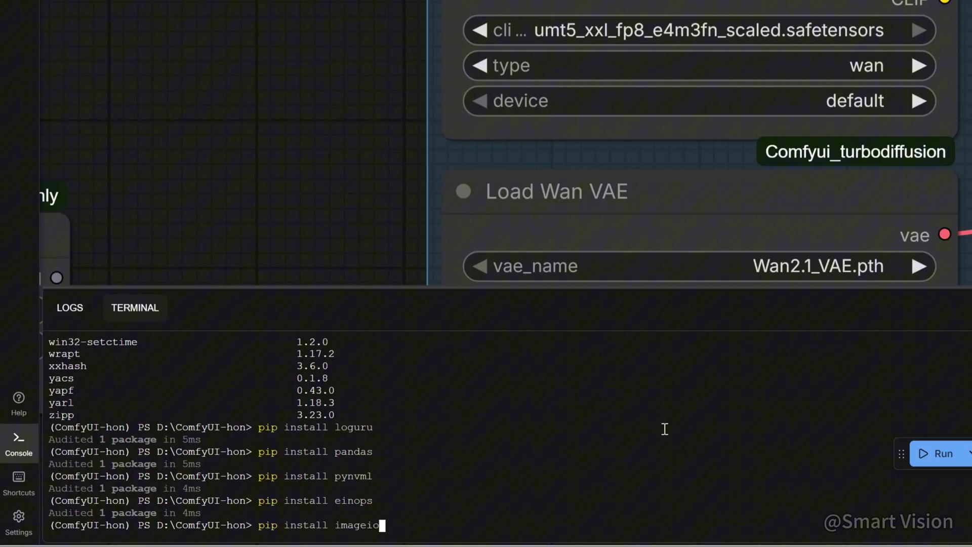
key(Return)
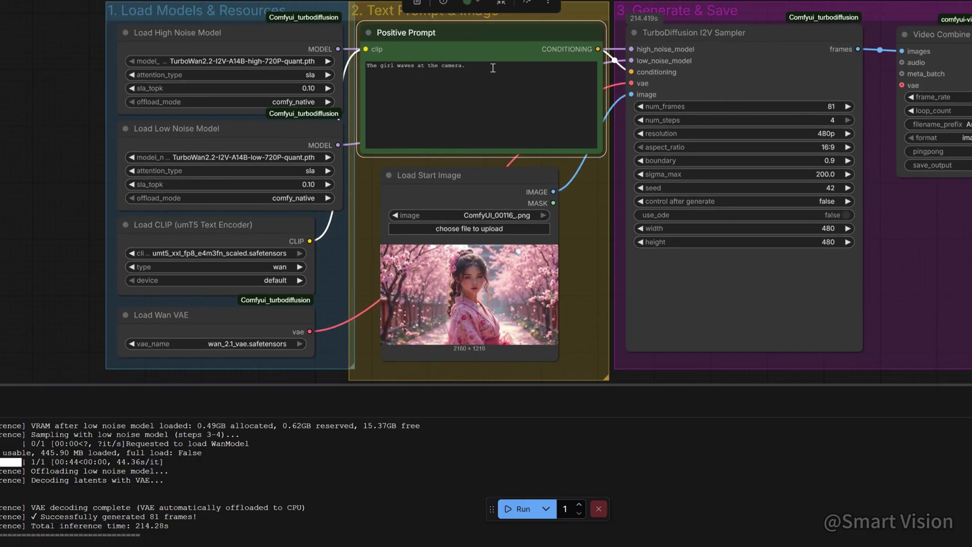
- Set the Video Combine frame rate to 16 and the output format to video/h264-mp4
drag(805, 372, 719, 356)
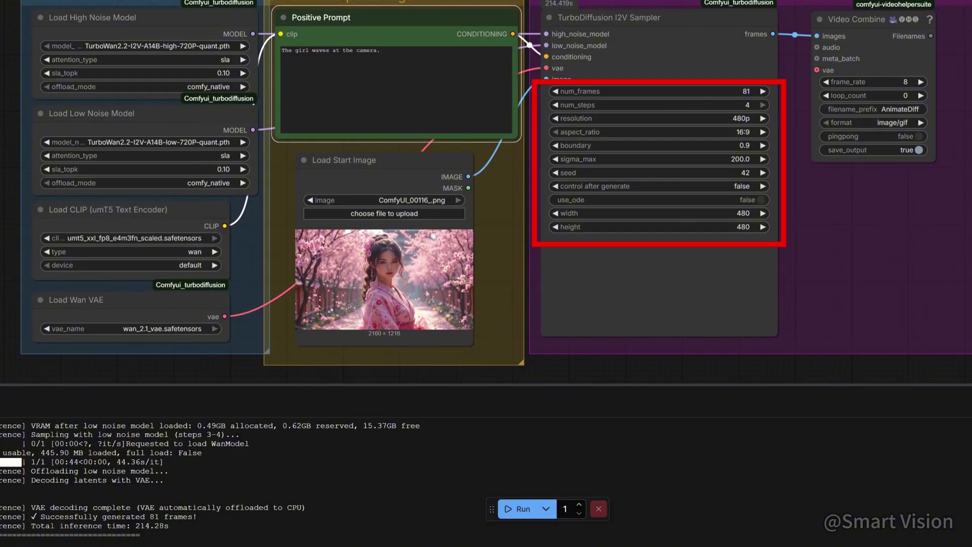
click(896, 81)
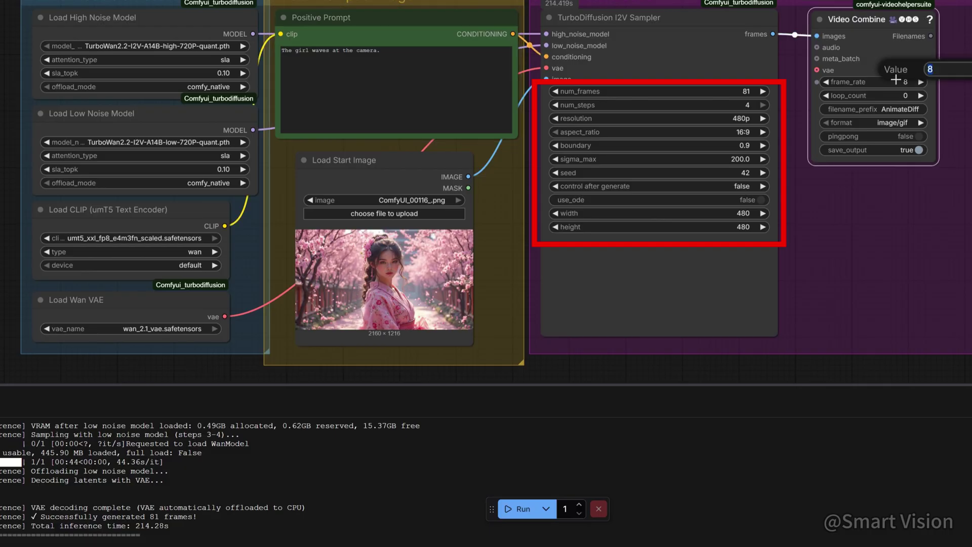
text(16)
key(Return)
click(906, 109)
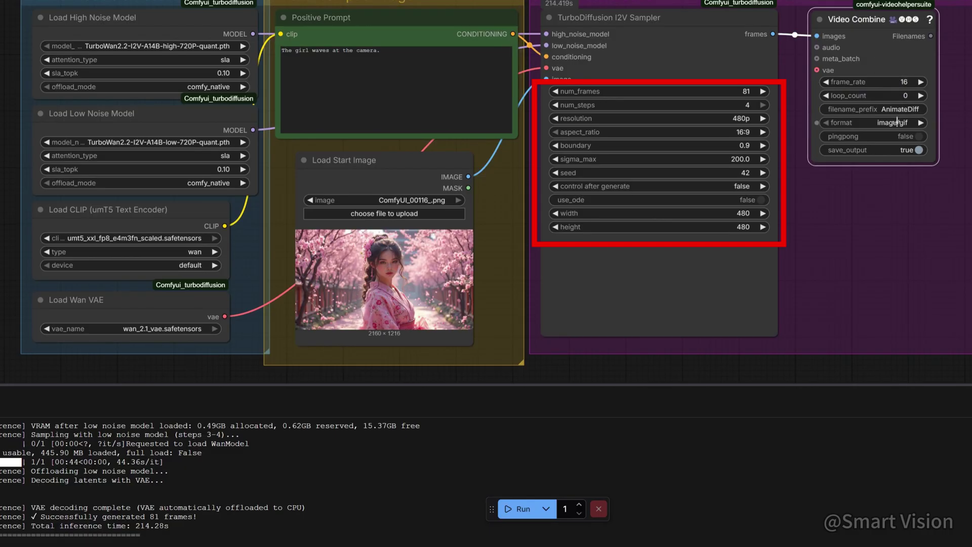
click(899, 122)
click(947, 209)
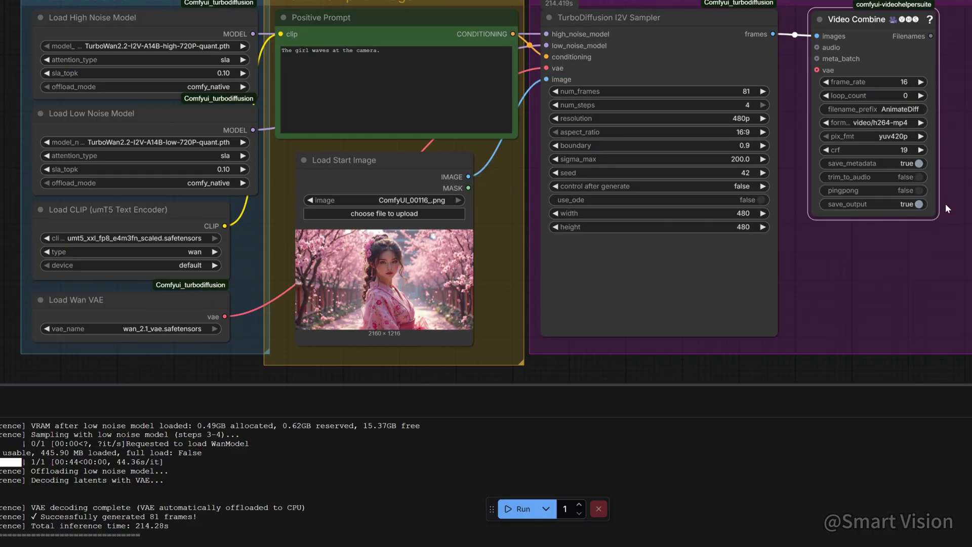
- Run the workflow to generate the girl-waving clip
scroll(651, 365, left, 3)
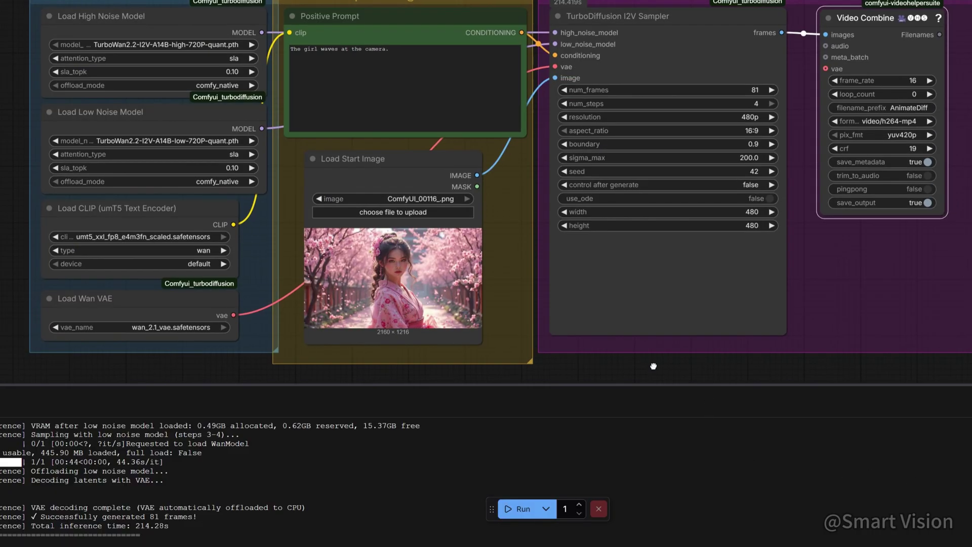
click(517, 508)
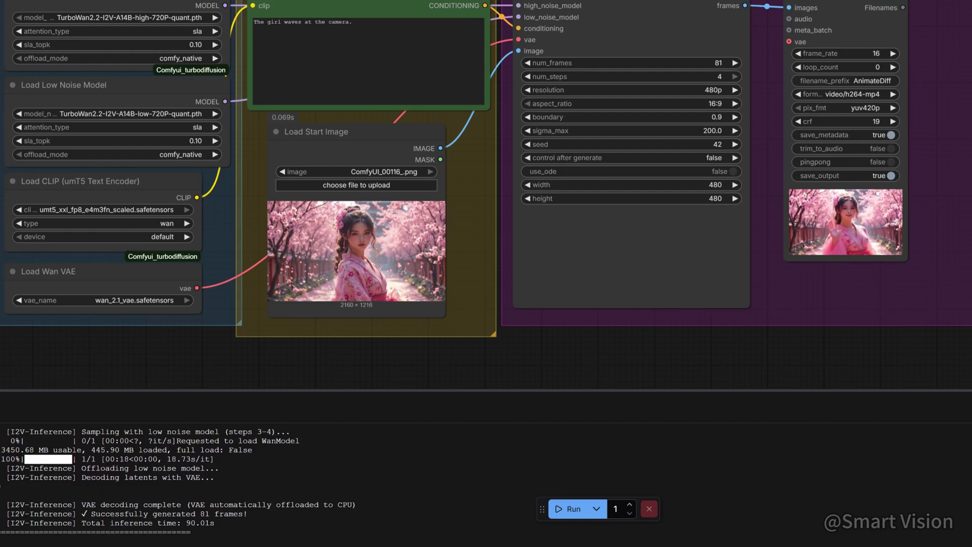
scroll(906, 251, up, 10)
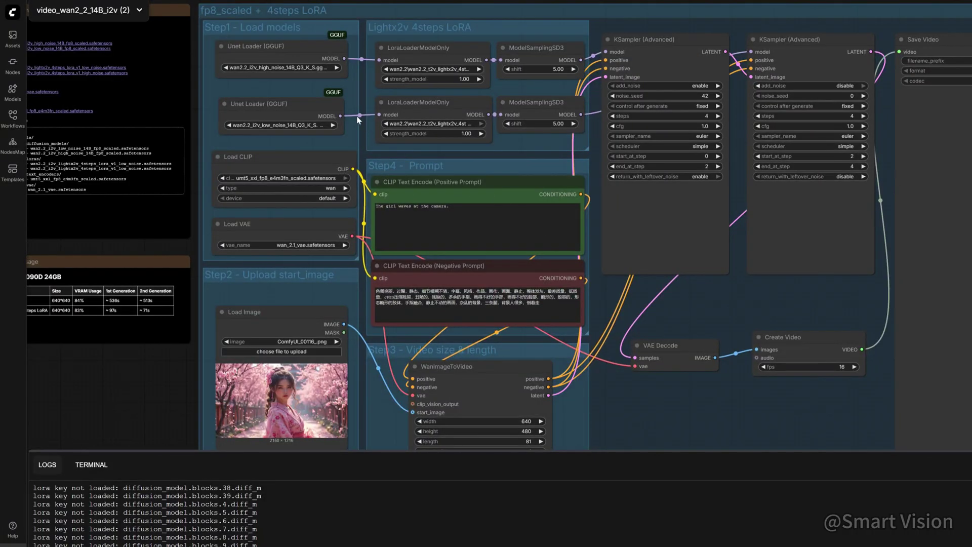
- Inspect the two LoRA loader nodes and the positive prompt in the Wan 2.2 workflow
scroll(359, 121, up, 3)
scroll(486, 244, up, 1)
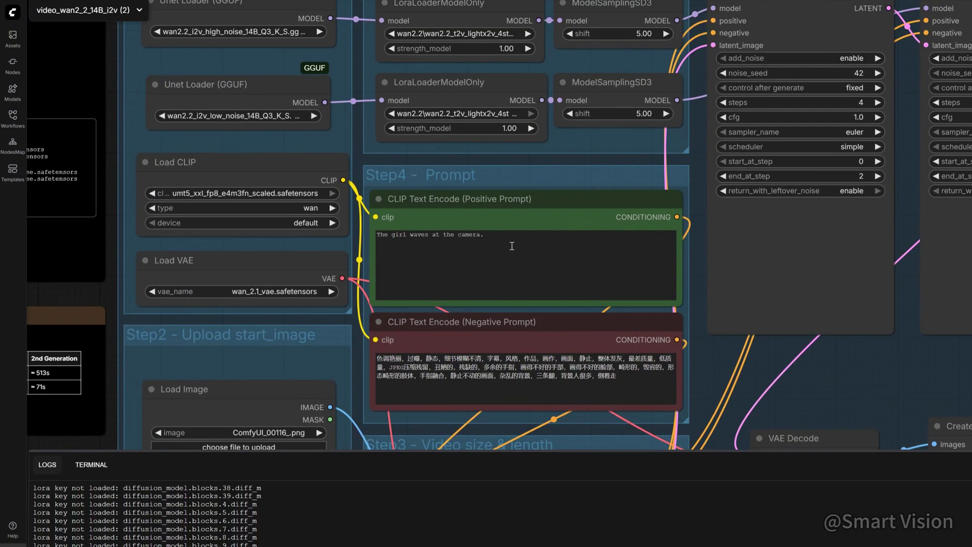
click(482, 7)
click(497, 95)
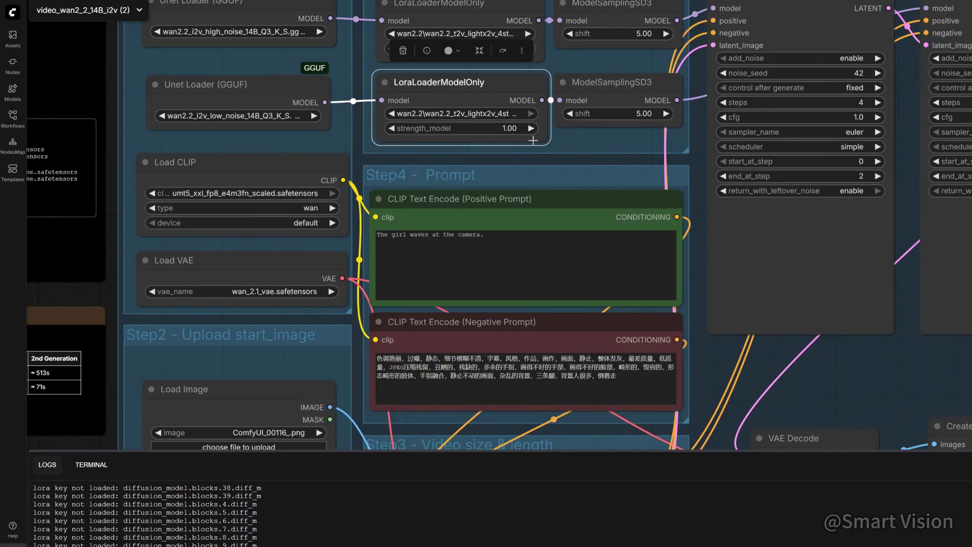
mouse_move(549, 145)
mouse_down()
mouse_move(646, 141)
mouse_move(539, 139)
mouse_up()
click(535, 245)
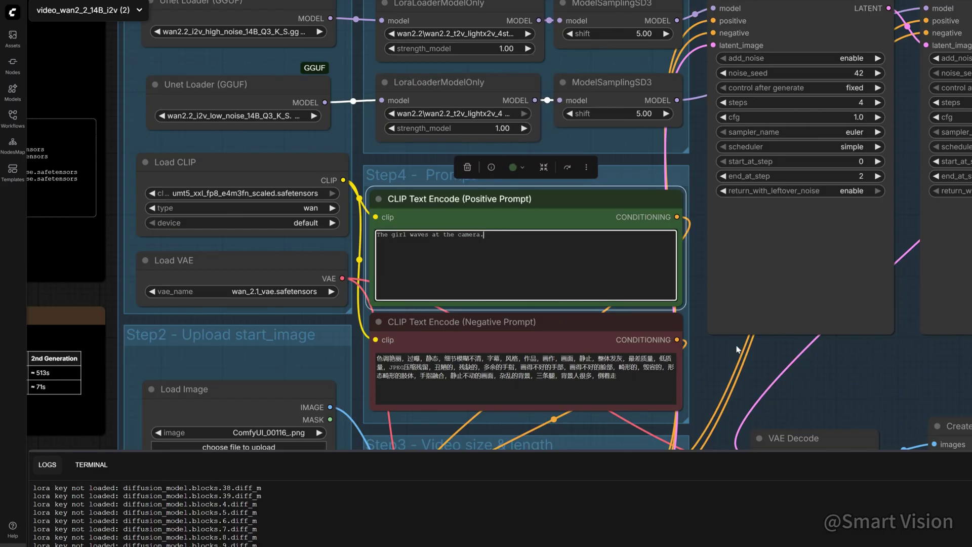
- Play the finished girl-waving clip in the Save Video node and zoom in on it
drag(818, 365, 690, 325)
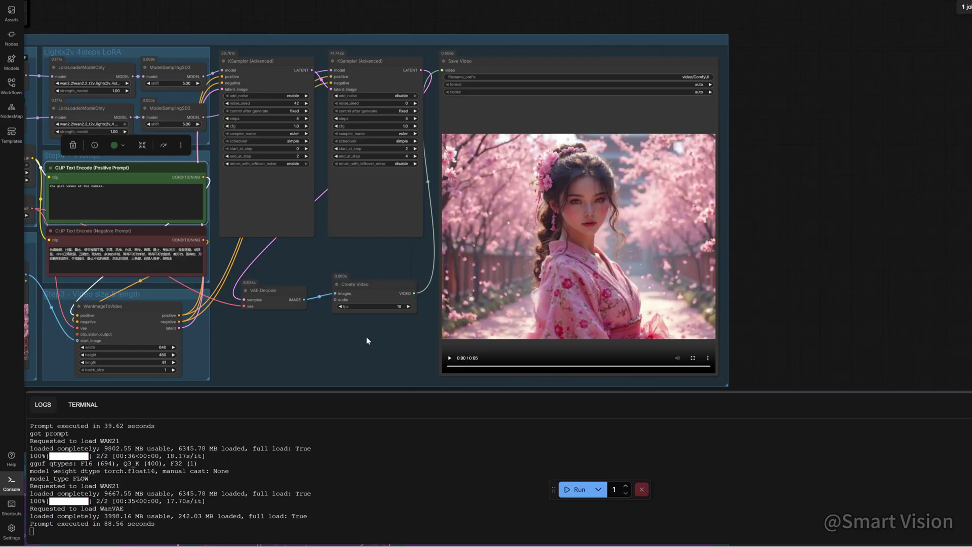
click(448, 358)
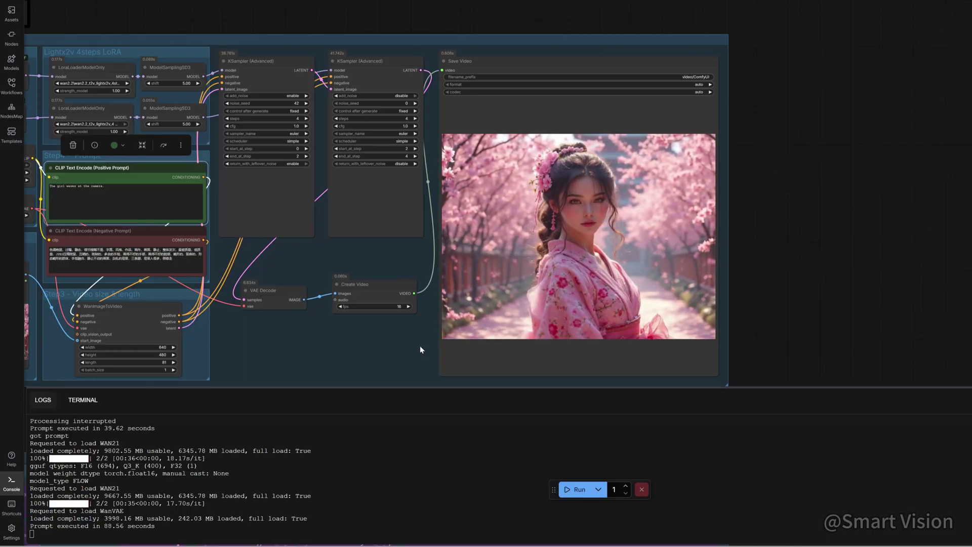
scroll(753, 289, up, 3)
drag(753, 290, 823, 266)
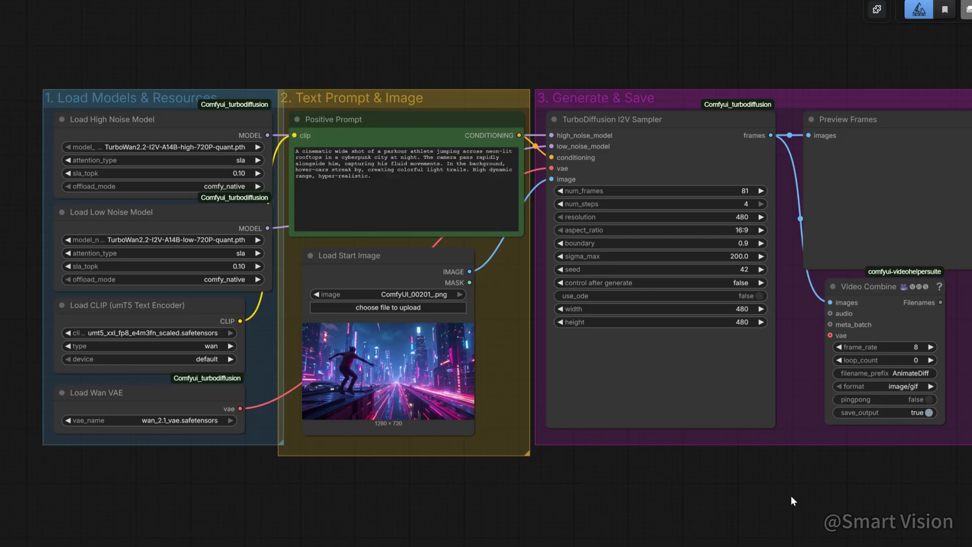
- Review the cyberpunk parkour positive prompt text
scroll(520, 329, up, 3)
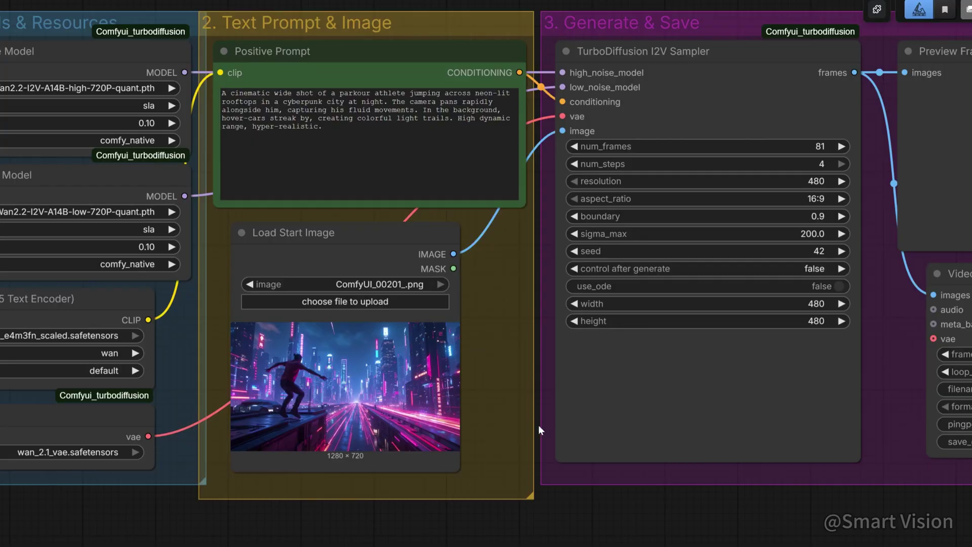
drag(539, 425, 562, 530)
click(433, 249)
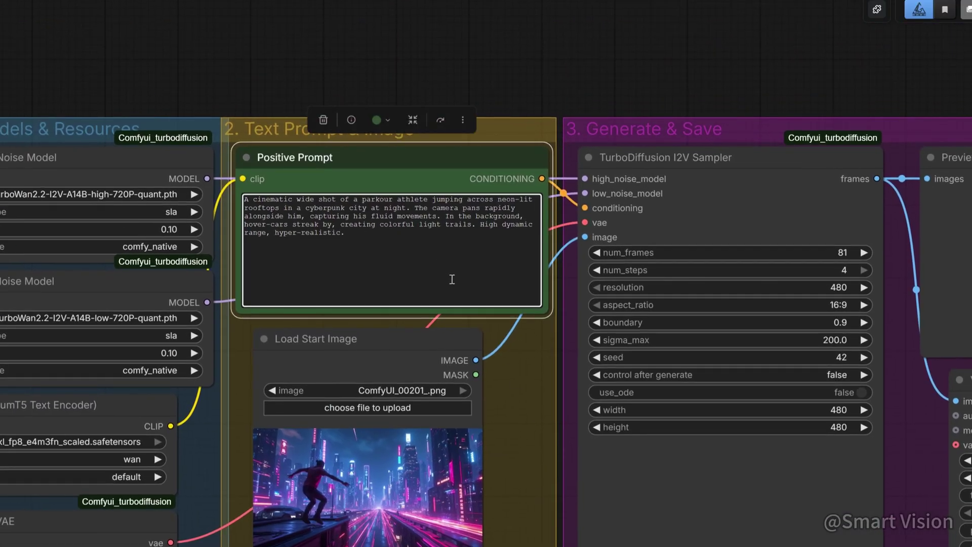
drag(442, 242, 249, 201)
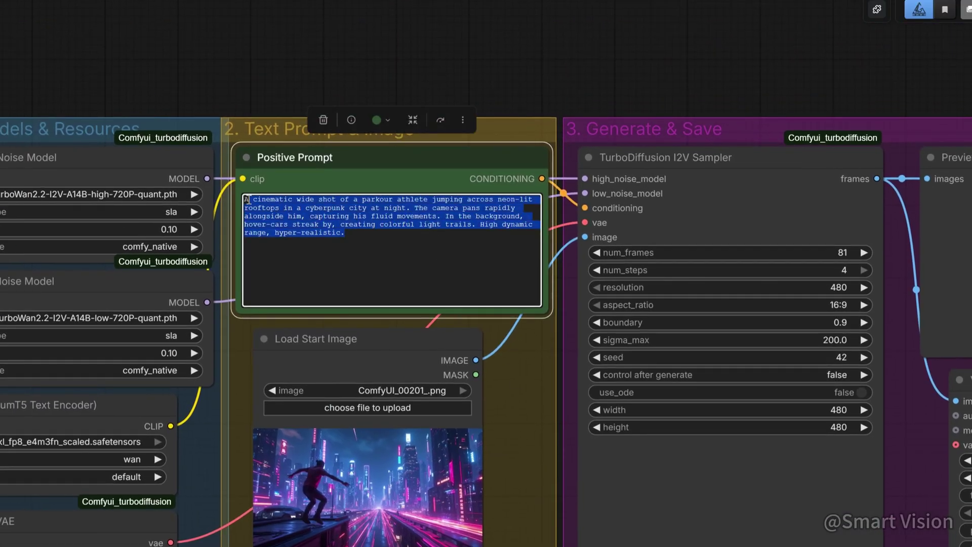
click(474, 264)
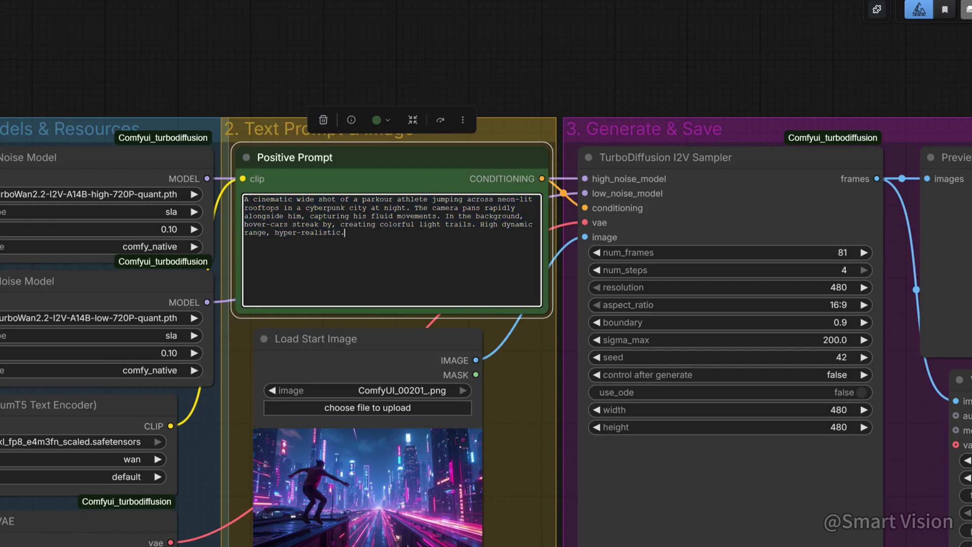
- Delete the Preview Frames node
drag(596, 536, 358, 493)
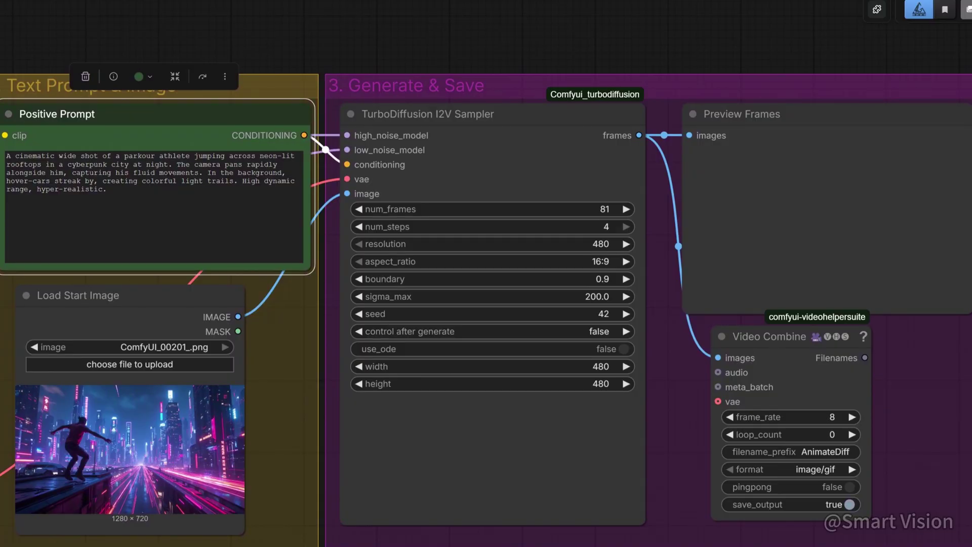
click(823, 114)
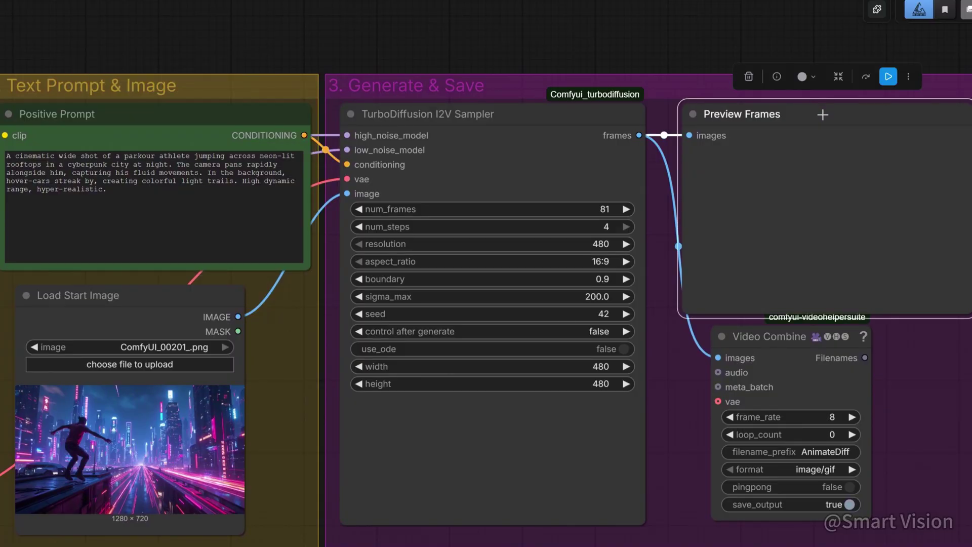
key(Delete)
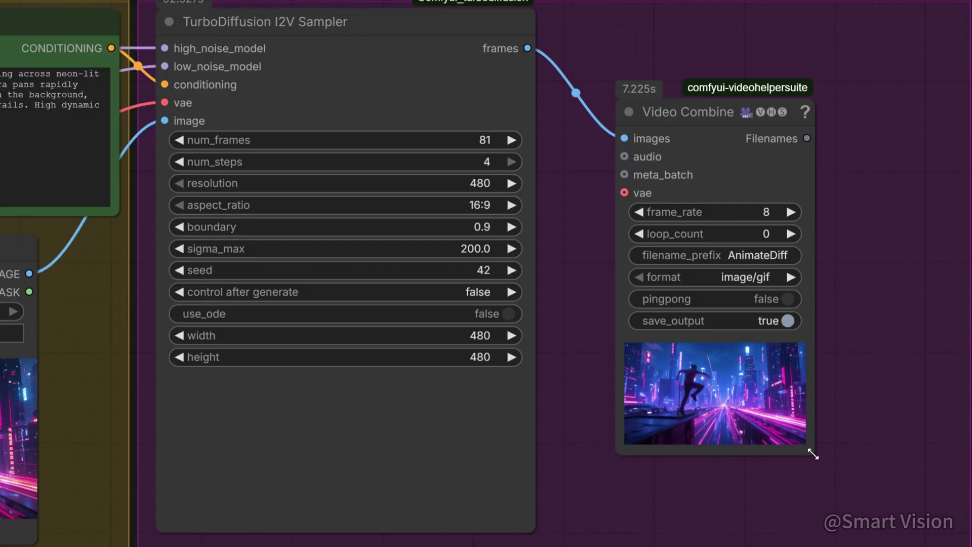
- Enlarge the Video Combine node and shift the view to its output settings and preview
drag(813, 454, 965, 539)
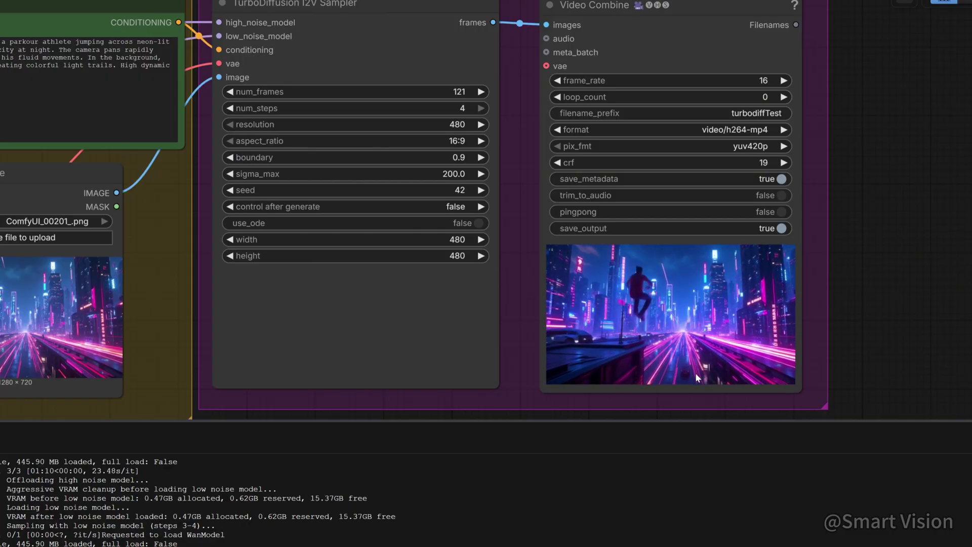
drag(926, 381, 971, 385)
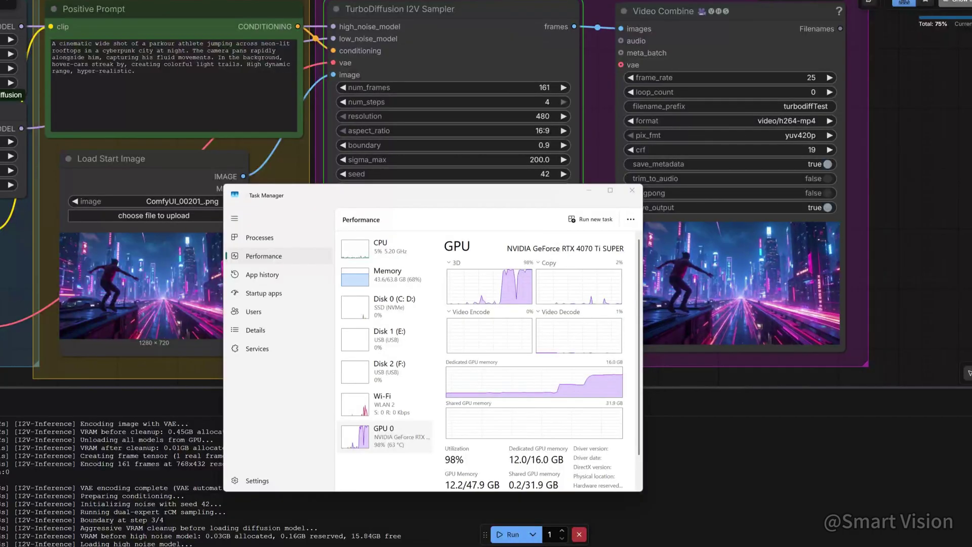
- Reposition Task Manager to watch the GPU graphs, then close it
drag(520, 199, 545, 193)
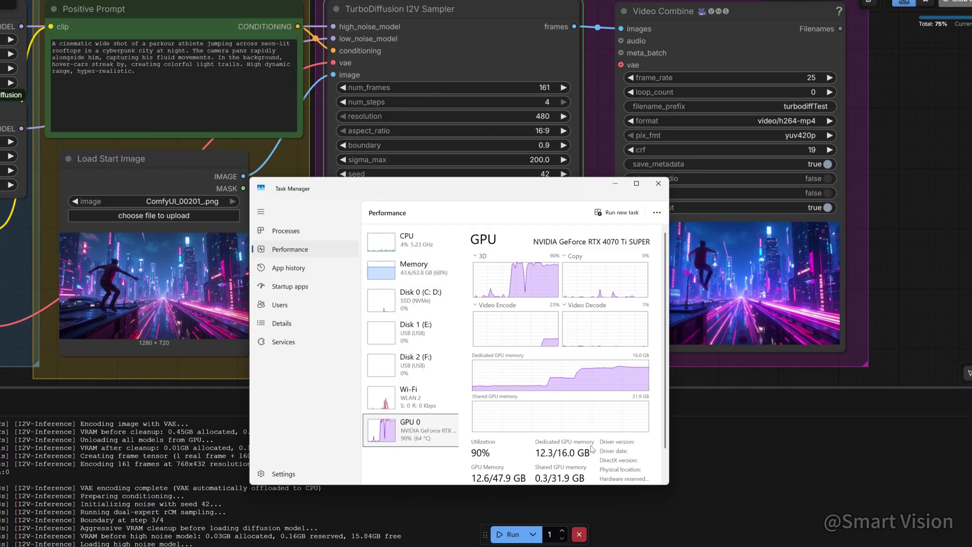
click(191, 543)
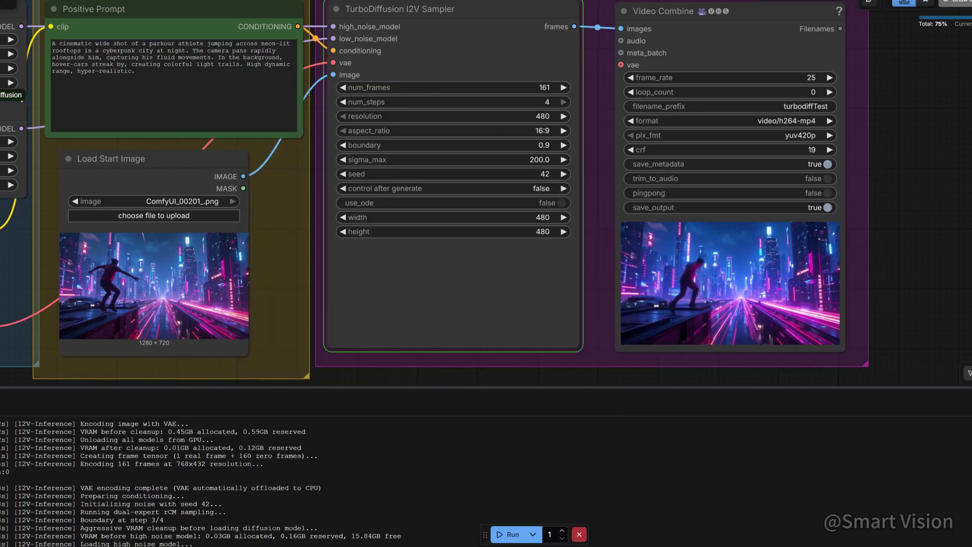
- Select the TurboDiffusion I2V Sampler node and zoom in on the sampler and output nodes
click(540, 280)
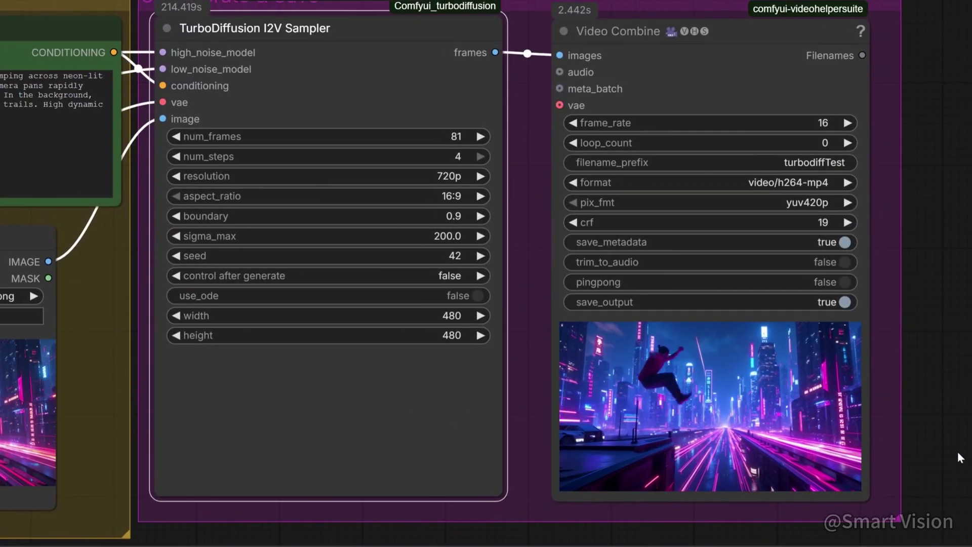
scroll(950, 461, up, 2)
drag(949, 470, 943, 448)
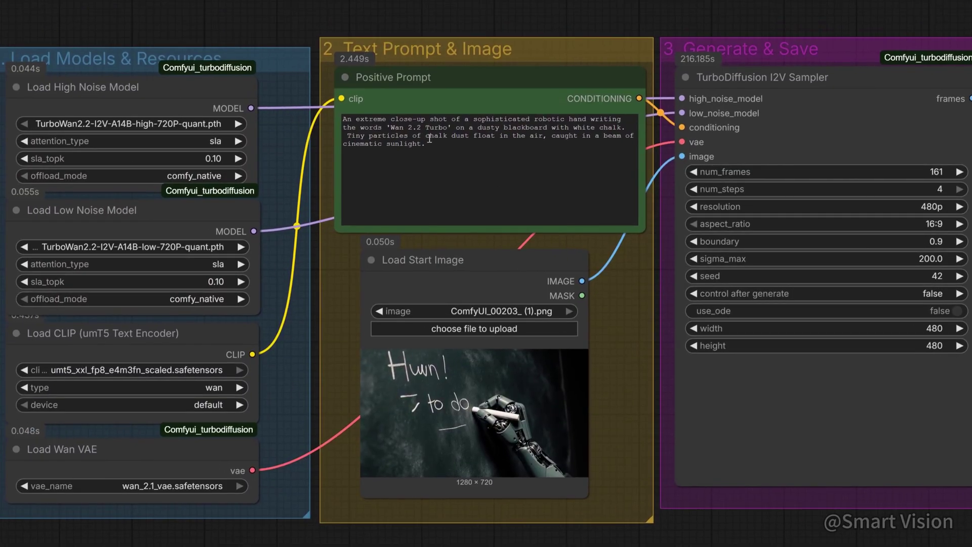
- Queue the robotic-hand chalkboard prompt with Ctrl+Enter and follow the run across the canvas
click(427, 105)
drag(436, 143, 315, 119)
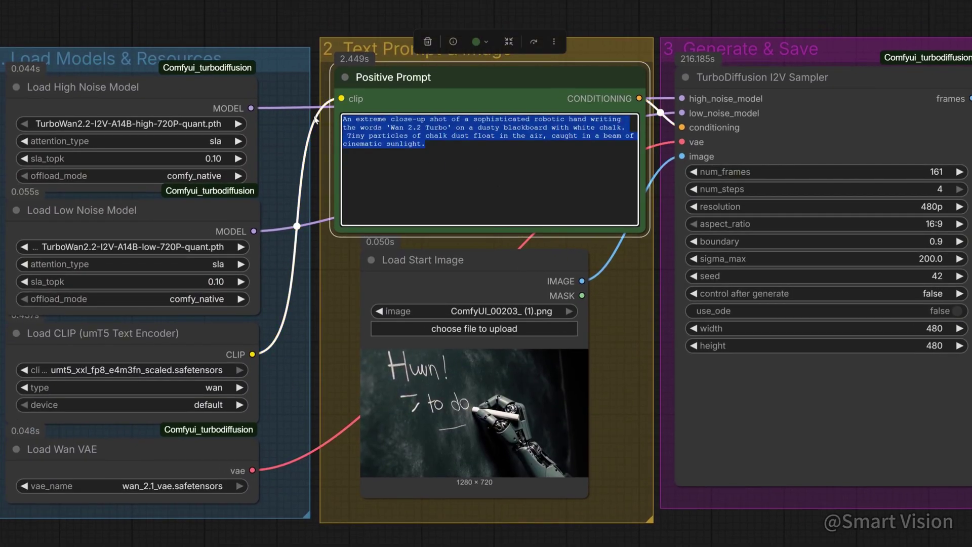
click(656, 486)
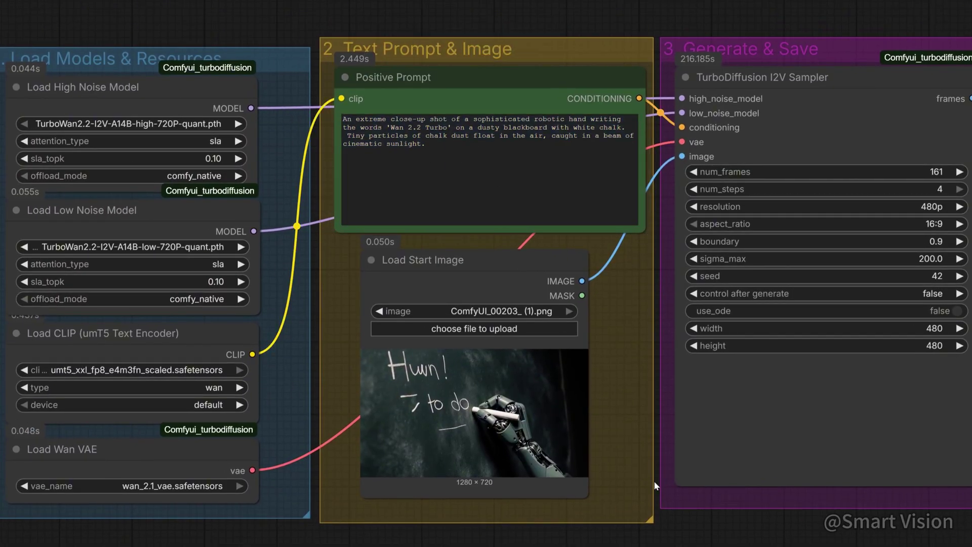
click(477, 218)
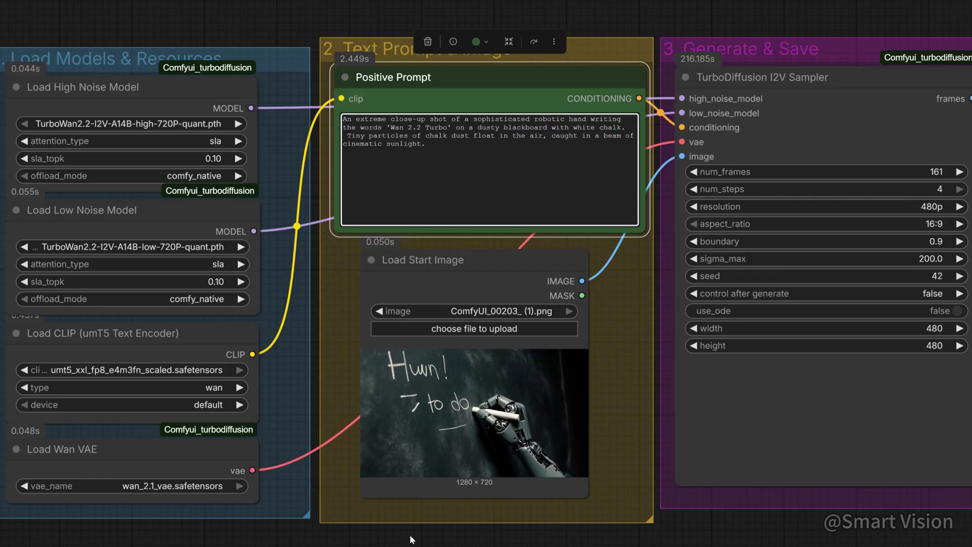
key(ctrl+Return)
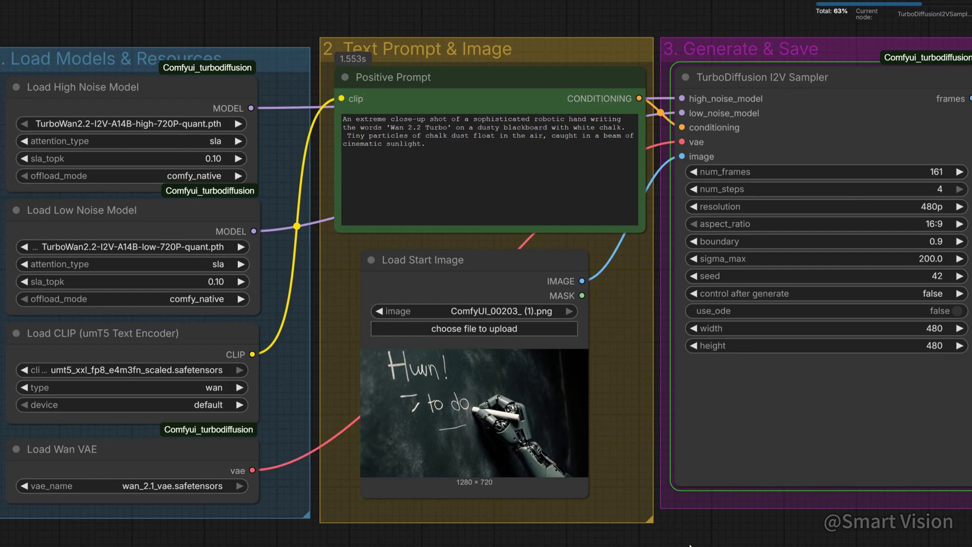
scroll(299, 517, right, 10)
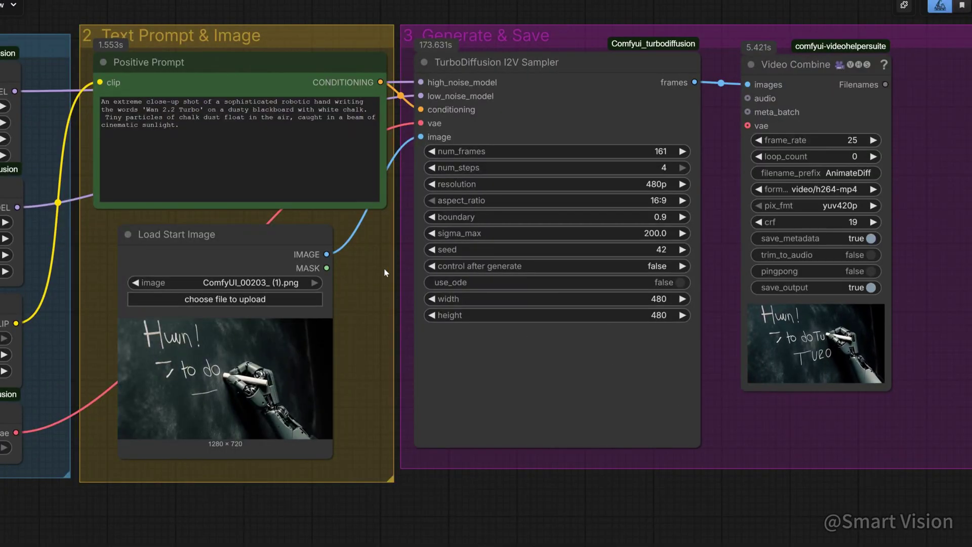
scroll(186, 132, up, 3)
scroll(829, 457, down, 3)
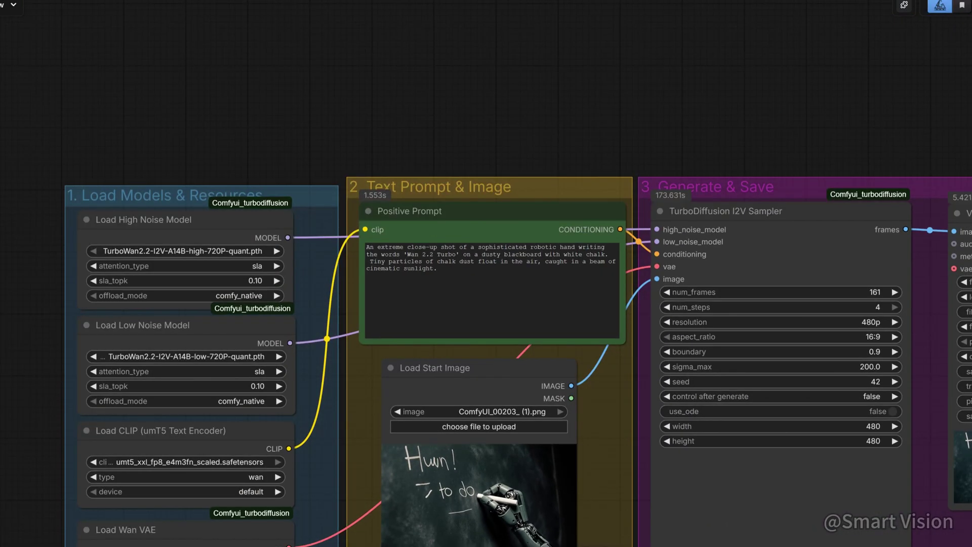
scroll(829, 458, right, 8)
scroll(829, 458, up, 3)
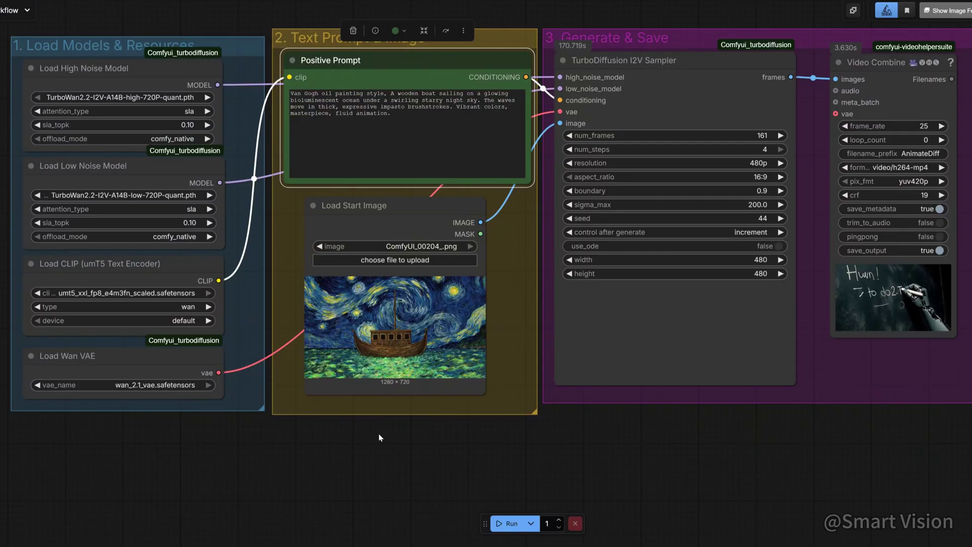
- Run the workflow with the Van Gogh glowing-ocean boat prompt
scroll(626, 479, up, 4)
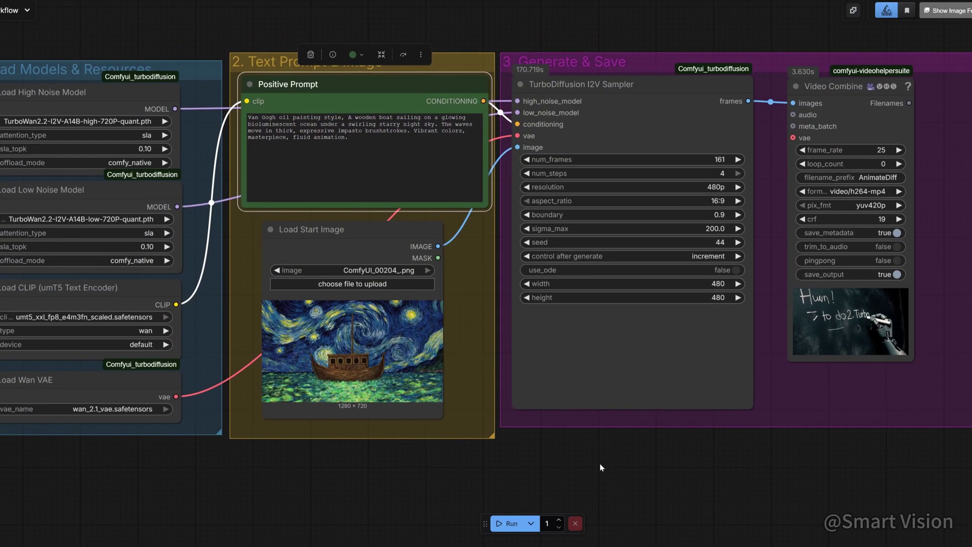
scroll(600, 463, up, 2)
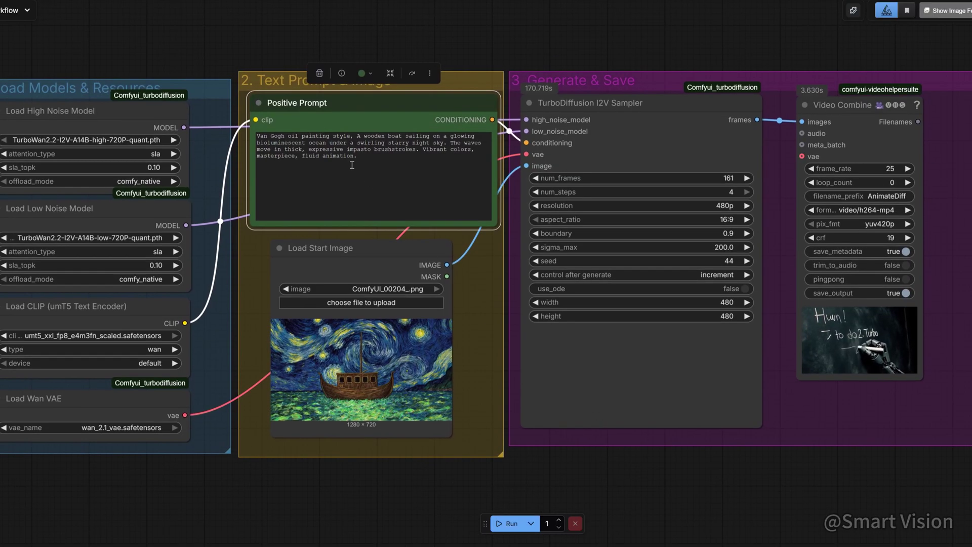
scroll(370, 163, up, 2)
click(435, 167)
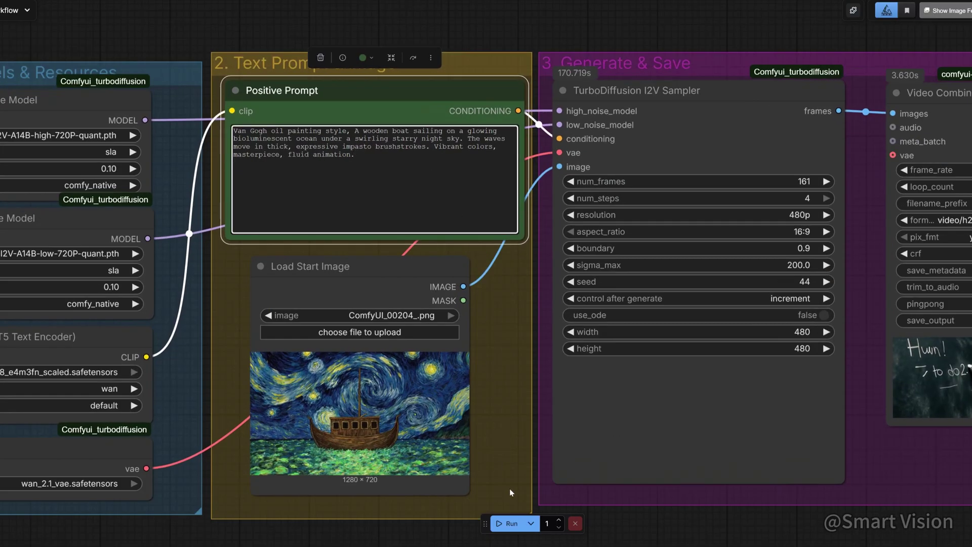
click(511, 525)
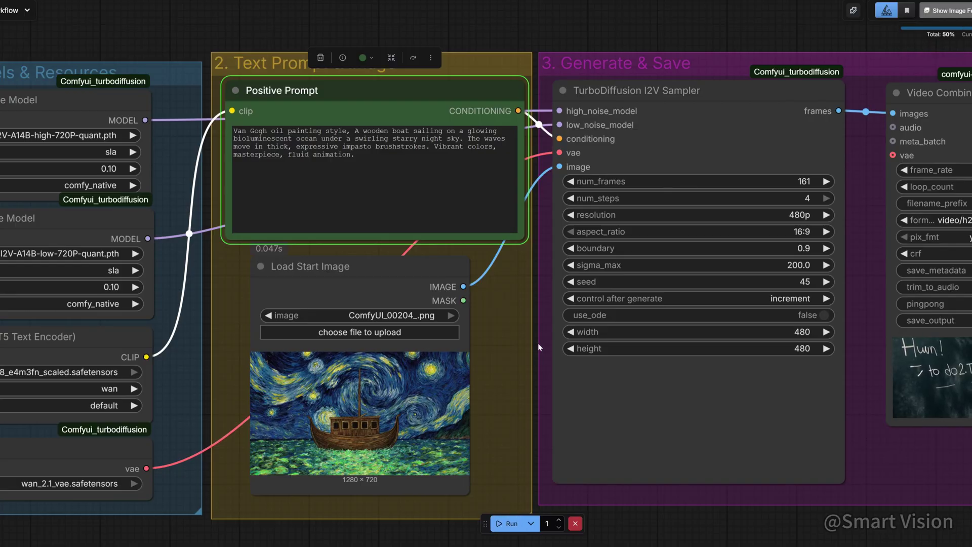
- Follow the executing sampler and center the view on the boat video preview
drag(494, 287, 449, 308)
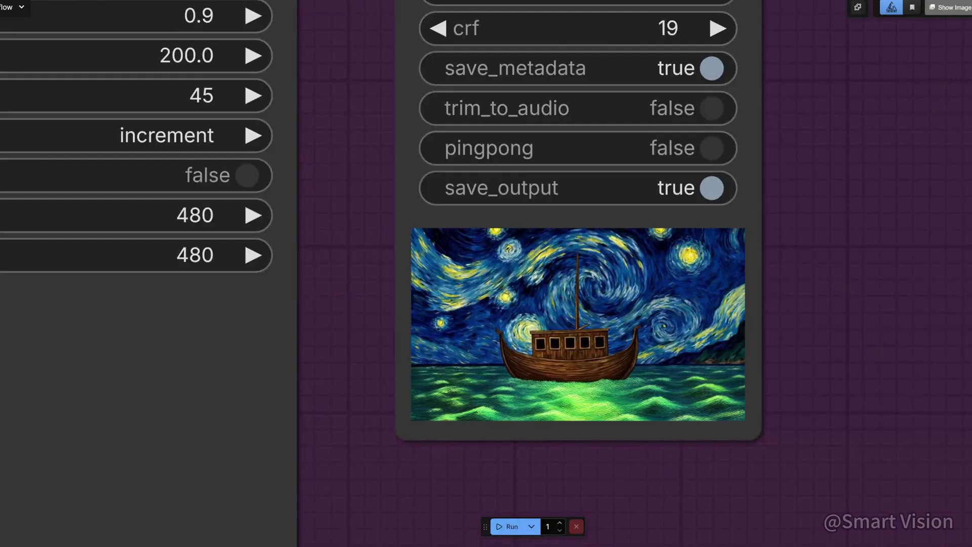
scroll(752, 452, up, 2)
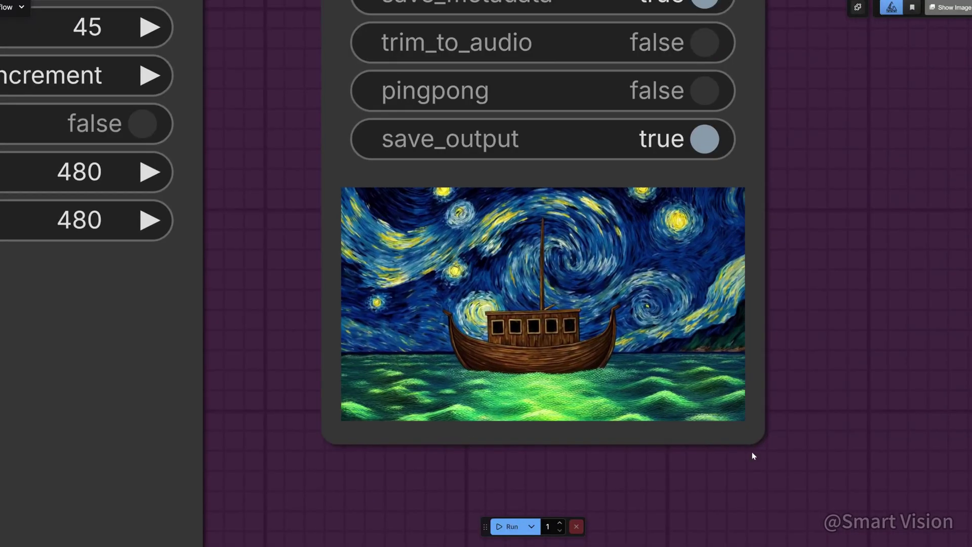
scroll(783, 467, up, 1)
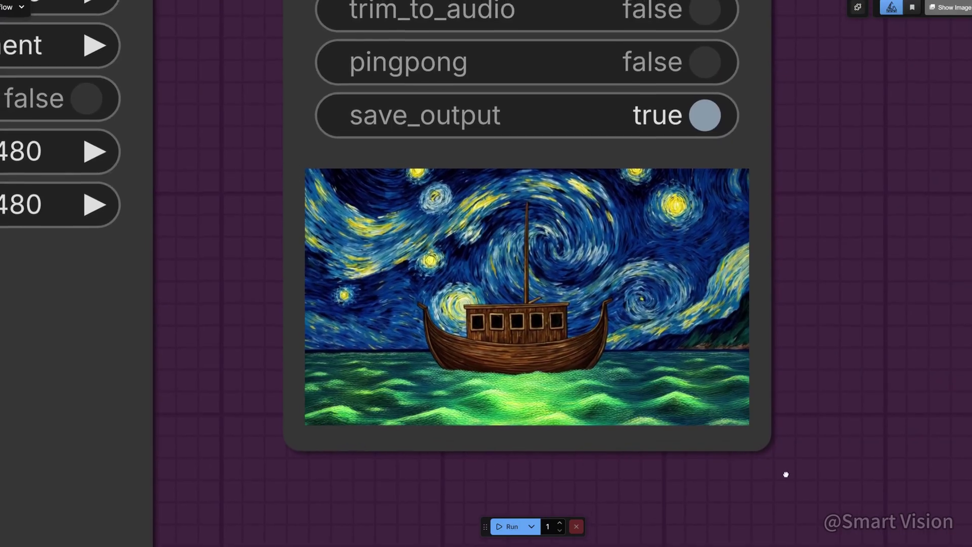
drag(786, 475, 783, 485)
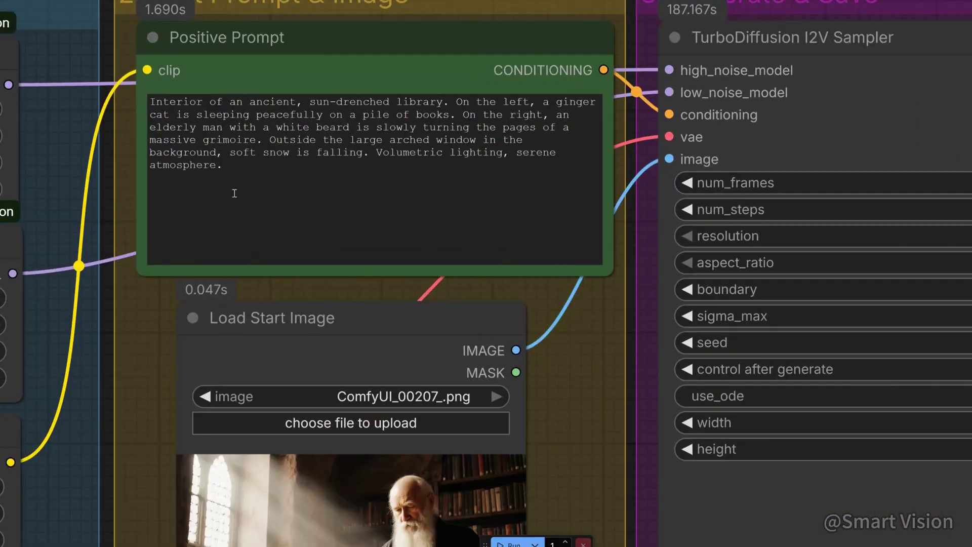
- Run the library prompt and watch the bearded reader and ginger cat clip in Video Combine
click(519, 544)
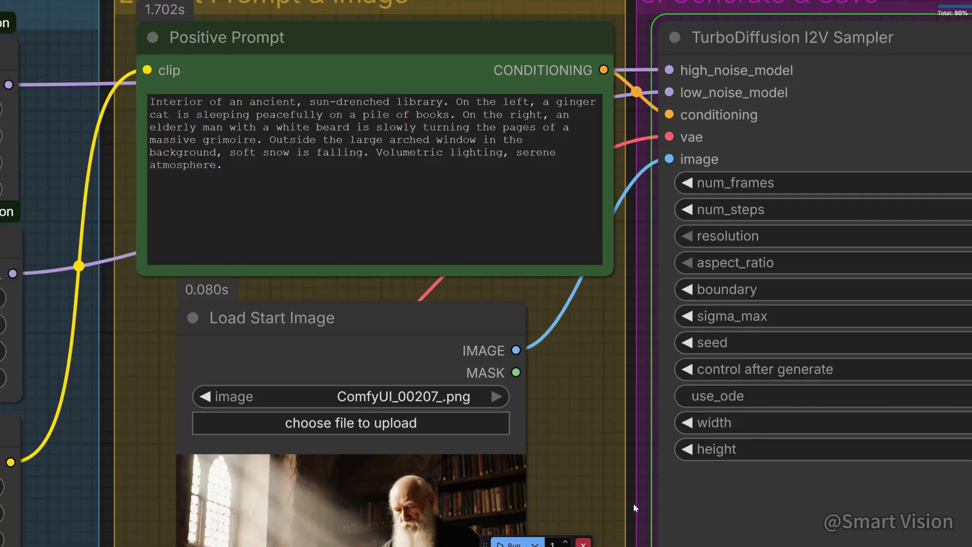
drag(633, 503, 517, 342)
scroll(517, 341, down, 7)
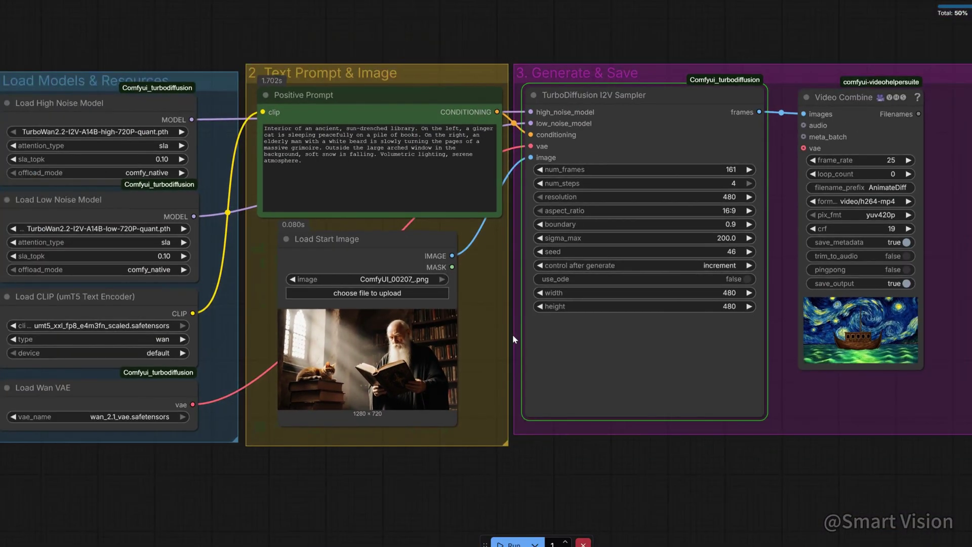
drag(955, 414, 706, 430)
scroll(862, 348, up, 5)
drag(862, 348, 923, 357)
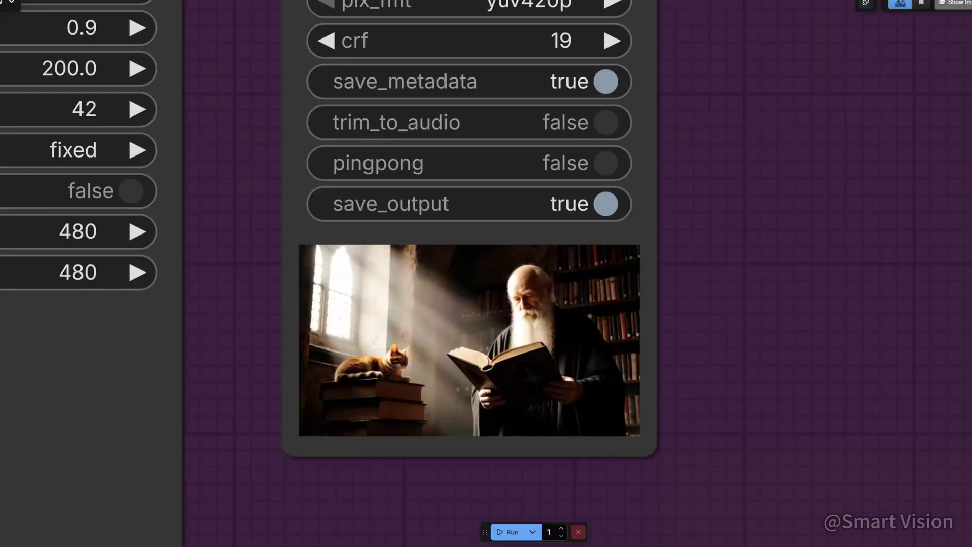
scroll(753, 437, up, 3)
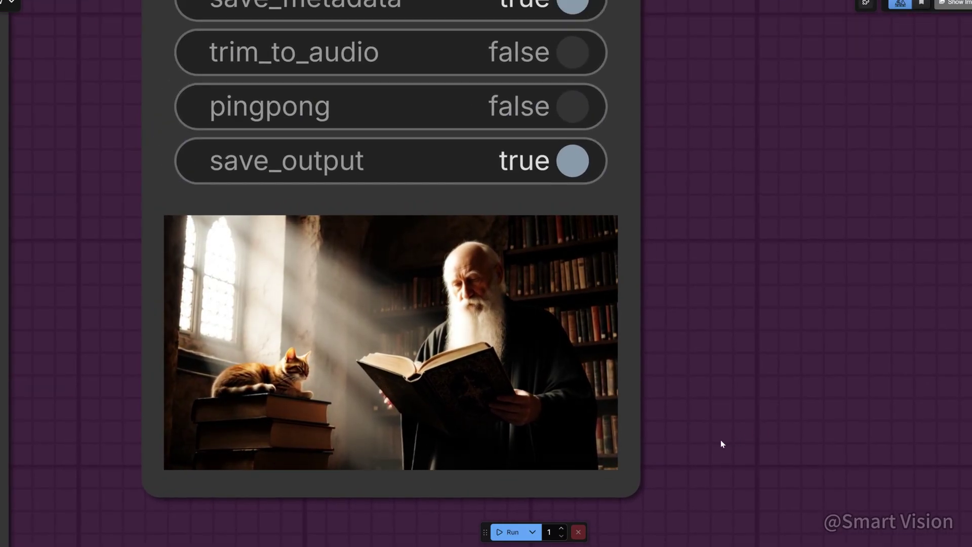
drag(721, 441, 747, 453)
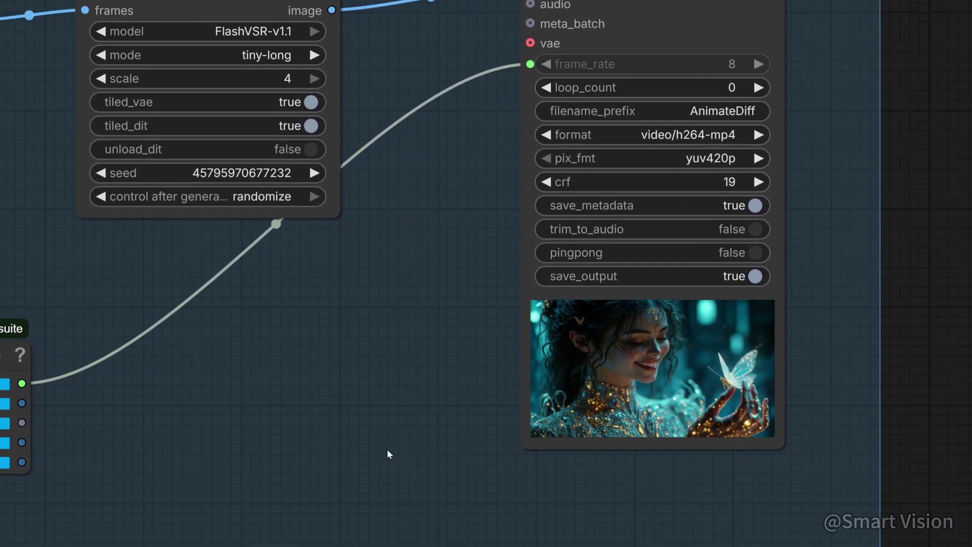
- Pan the canvas to show the Upscaler to 4K group, from Load Video through both FlashVSR nodes to Video Combine
drag(387, 449, 673, 474)
scroll(494, 493, down, 4)
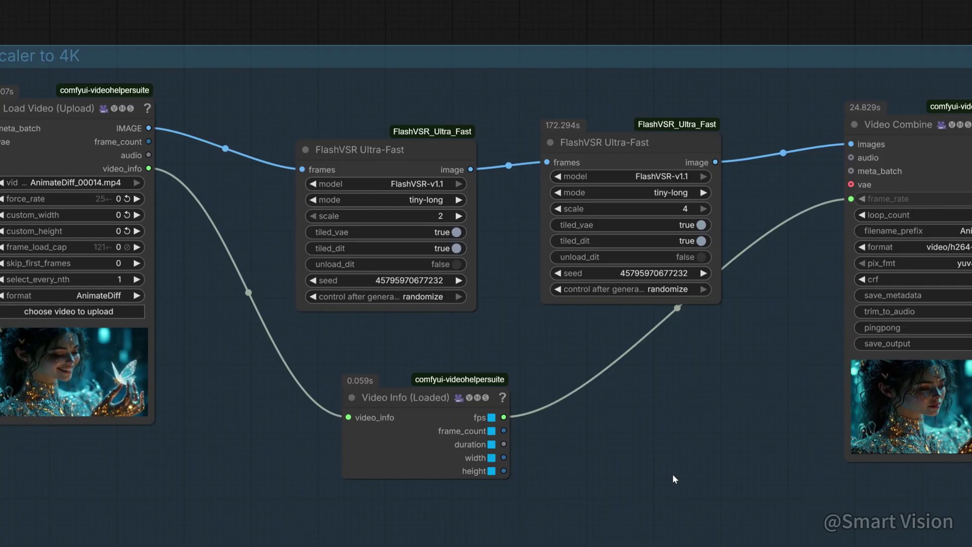
drag(673, 474, 752, 474)
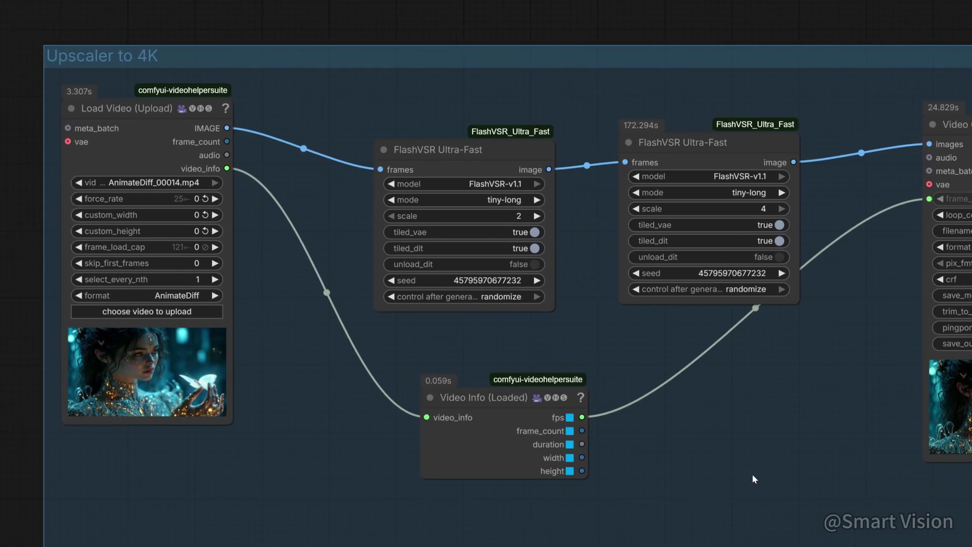